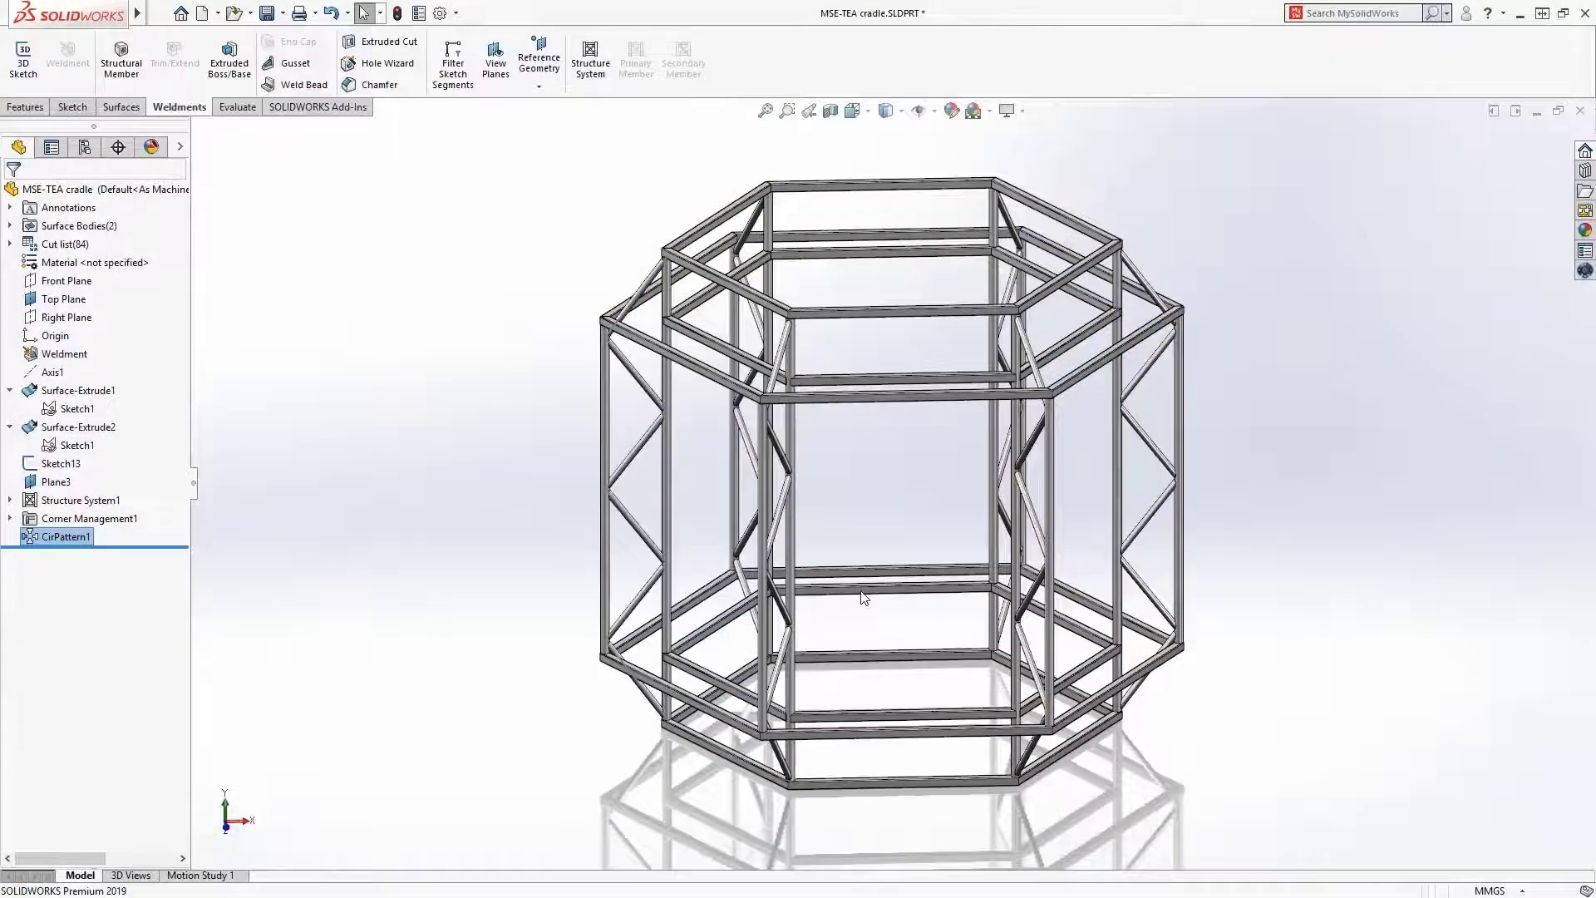
# Examine the finished frame and its place in the MSE Top Level Assembly, and return to the MSE-TEA cradle part.
pyautogui.moveTo(864, 597); pyautogui.dragTo(367, 581, button='middle')
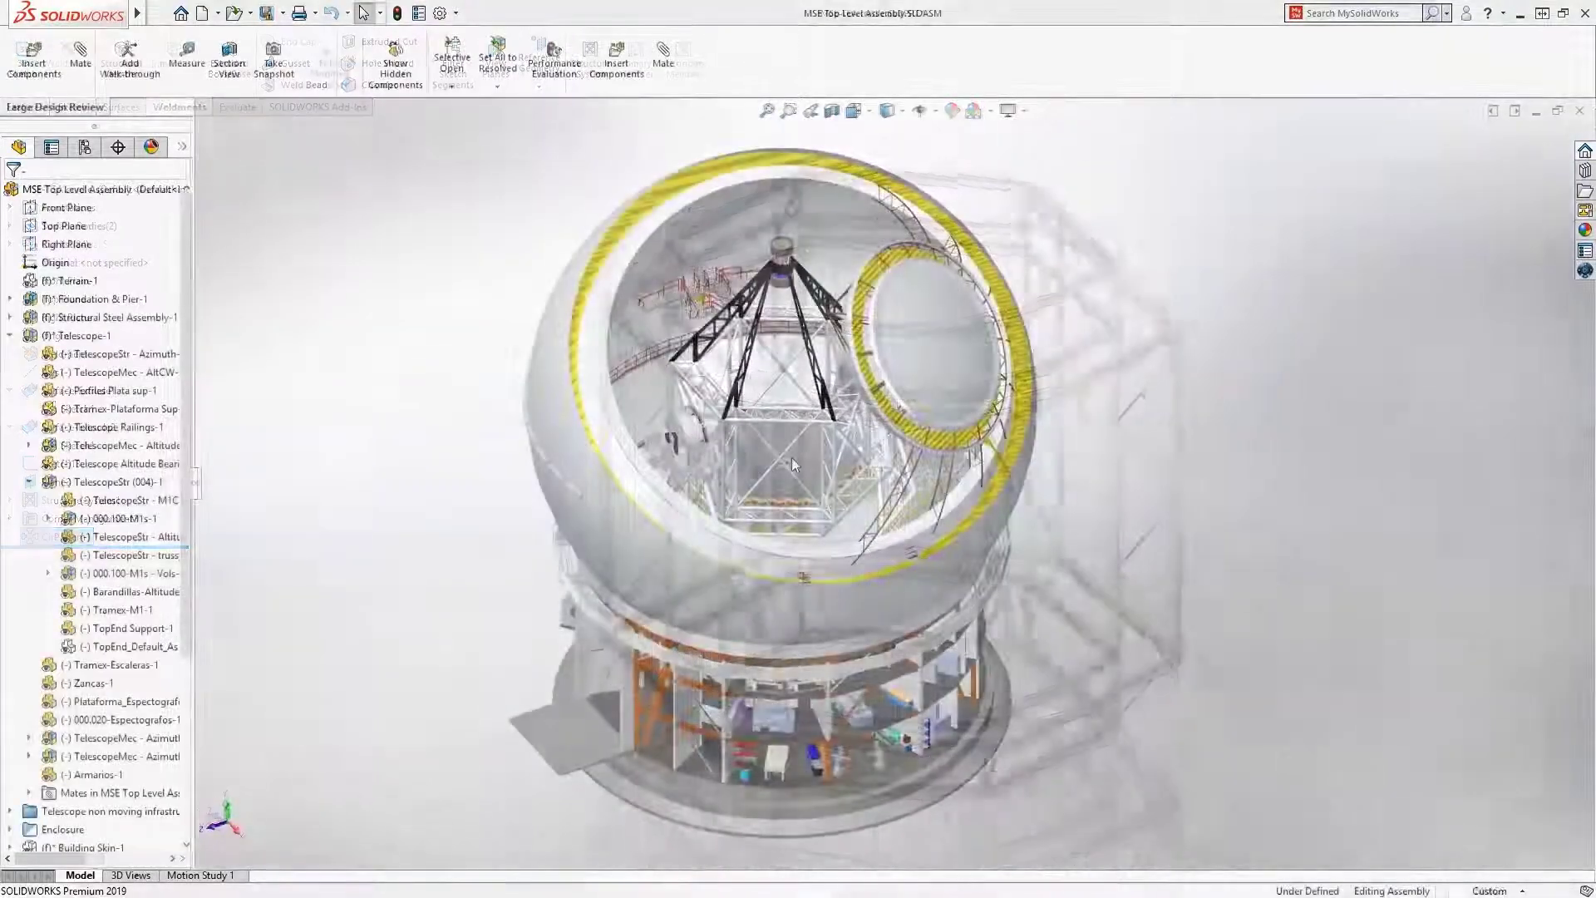
pyautogui.moveTo(492, 499); pyautogui.dragTo(65, 475, button='middle')
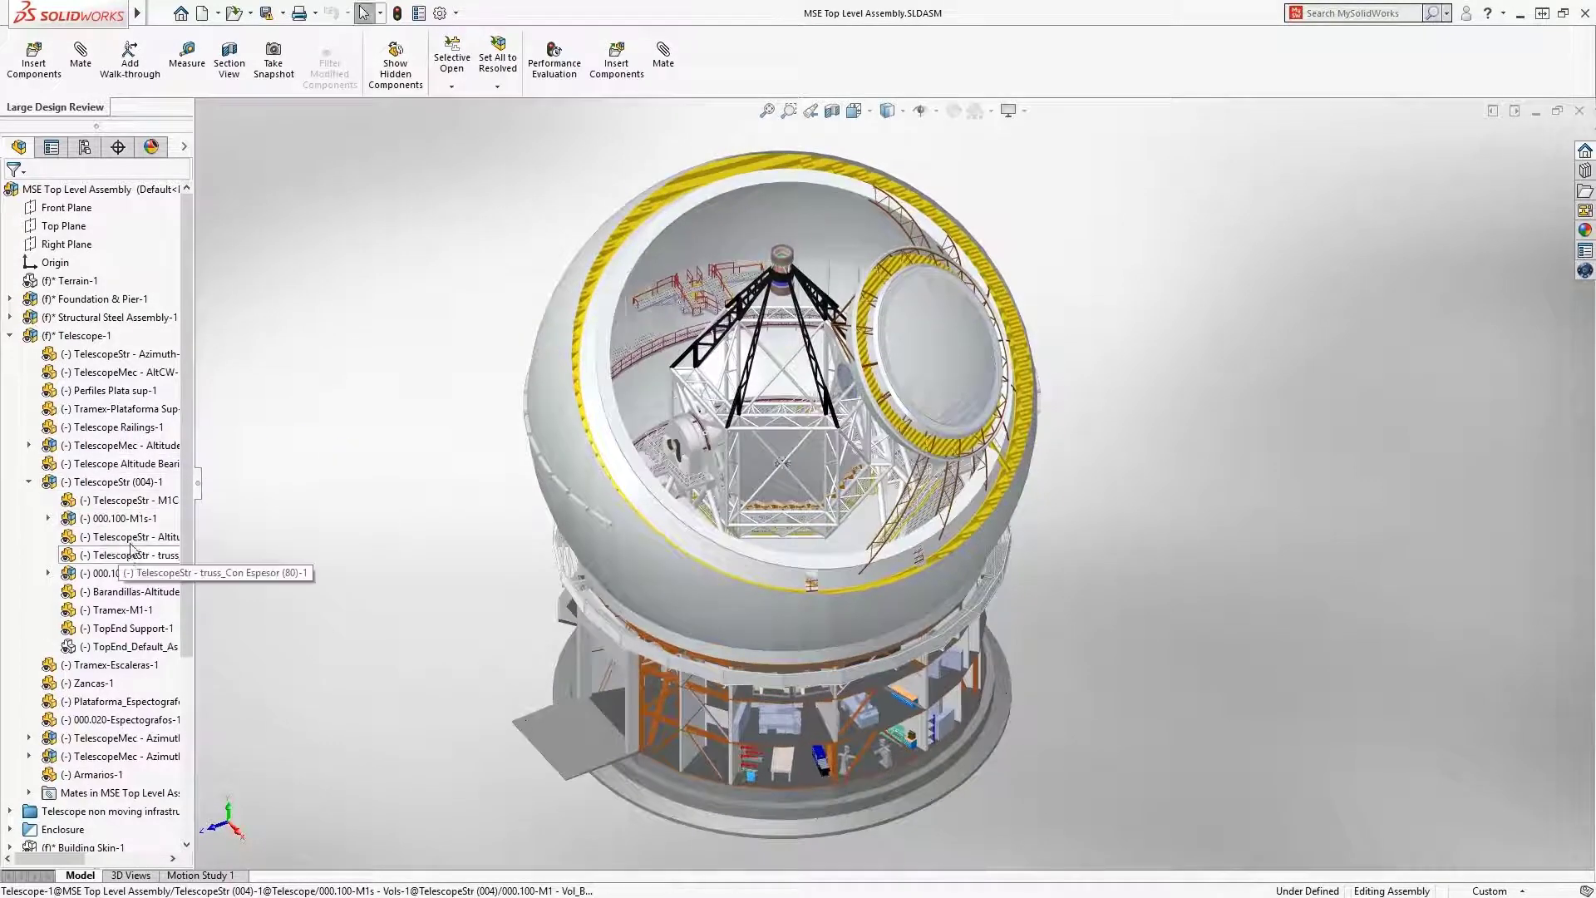
pyautogui.click(133, 540)
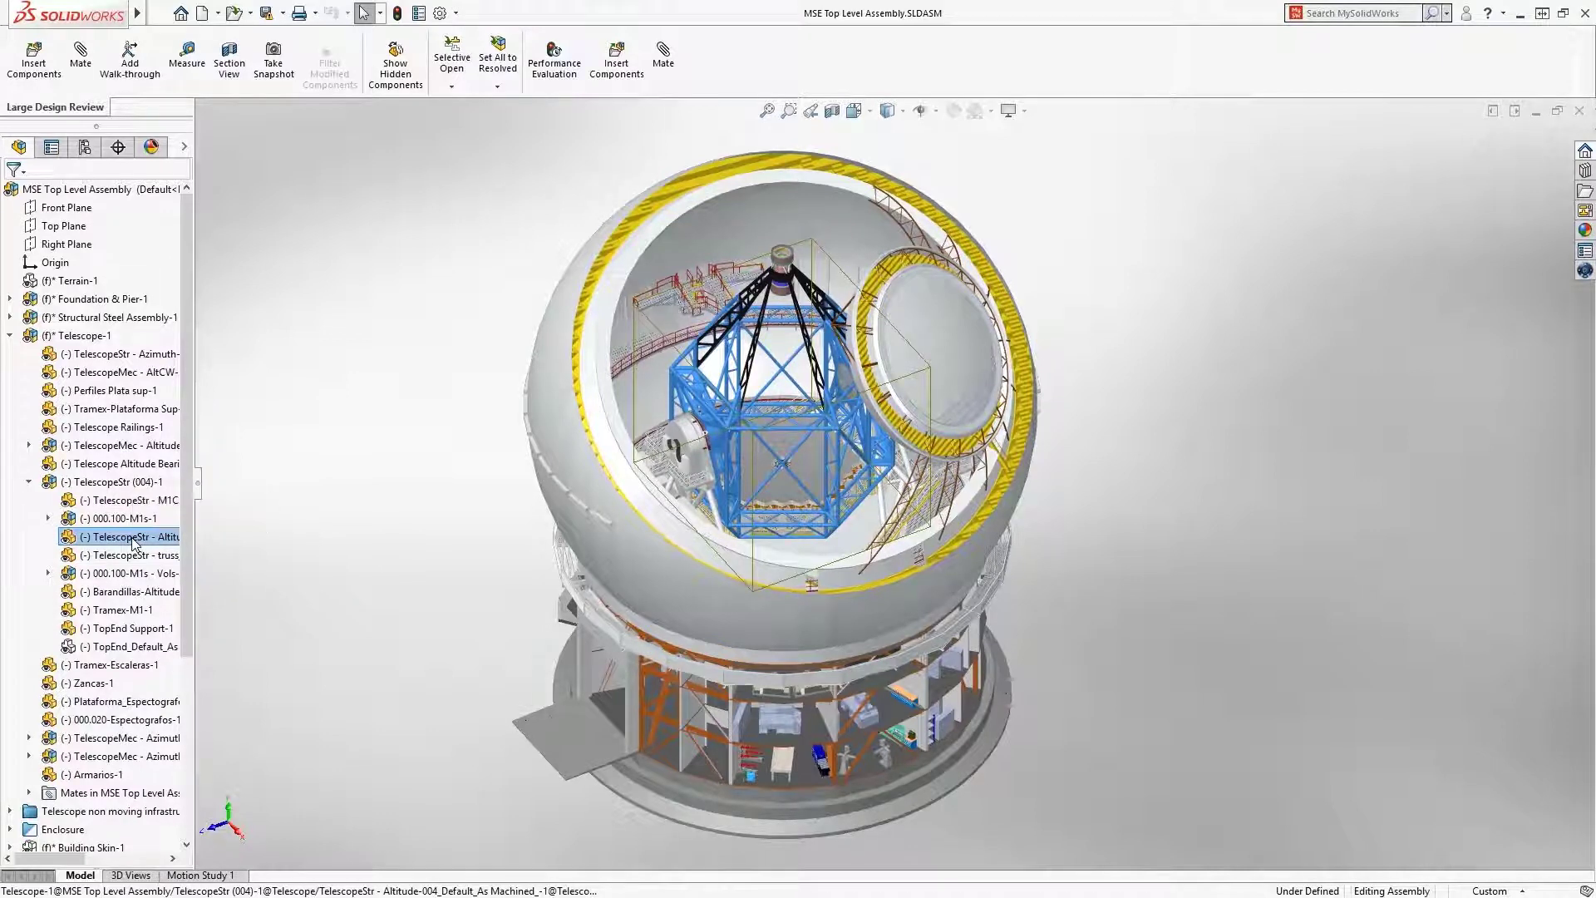
pyautogui.press('Escape')
pyautogui.hotkey('ctrl', 'Tab')
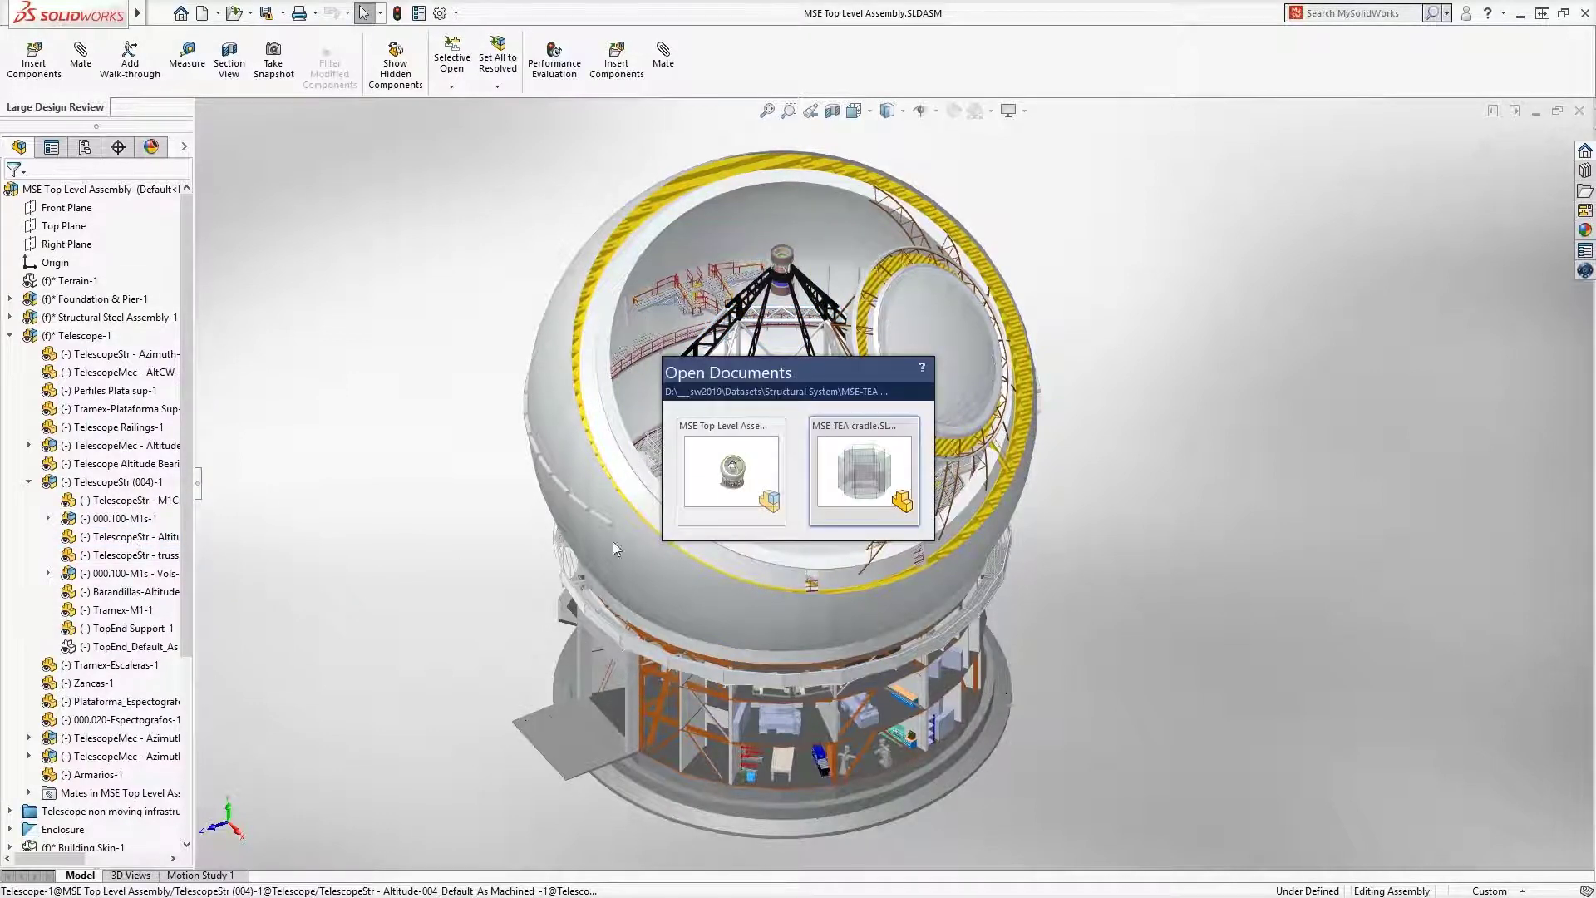
pyautogui.click(837, 493)
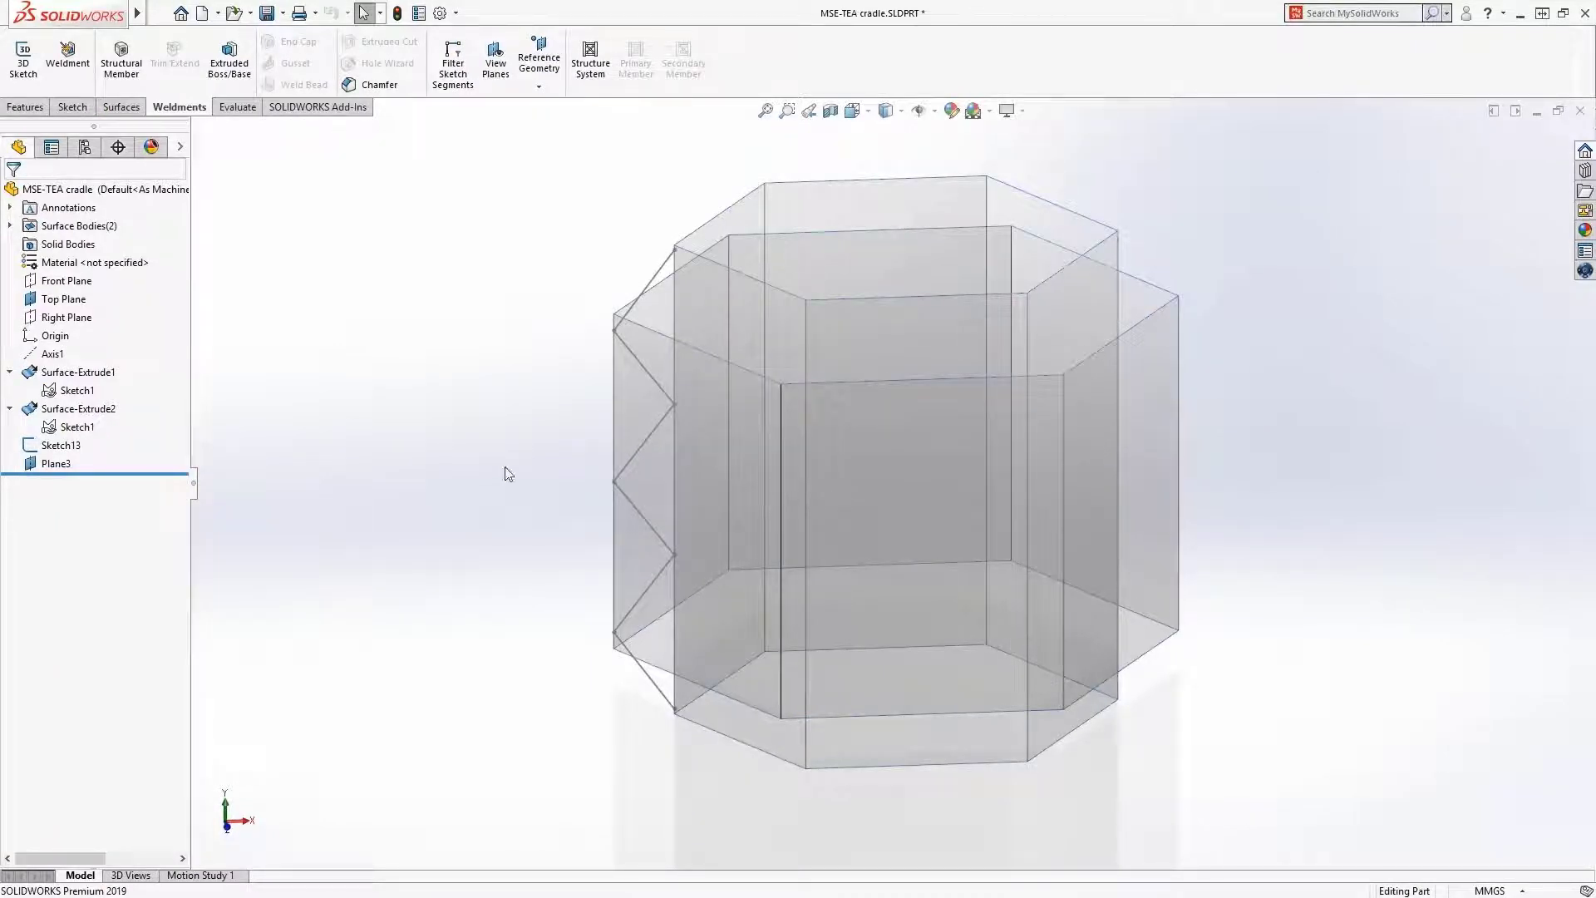
# Review the two hexagonal surface extrusions, their shared sketch and Plane3, and hide the zigzag Sketch13.
pyautogui.click(84, 373)
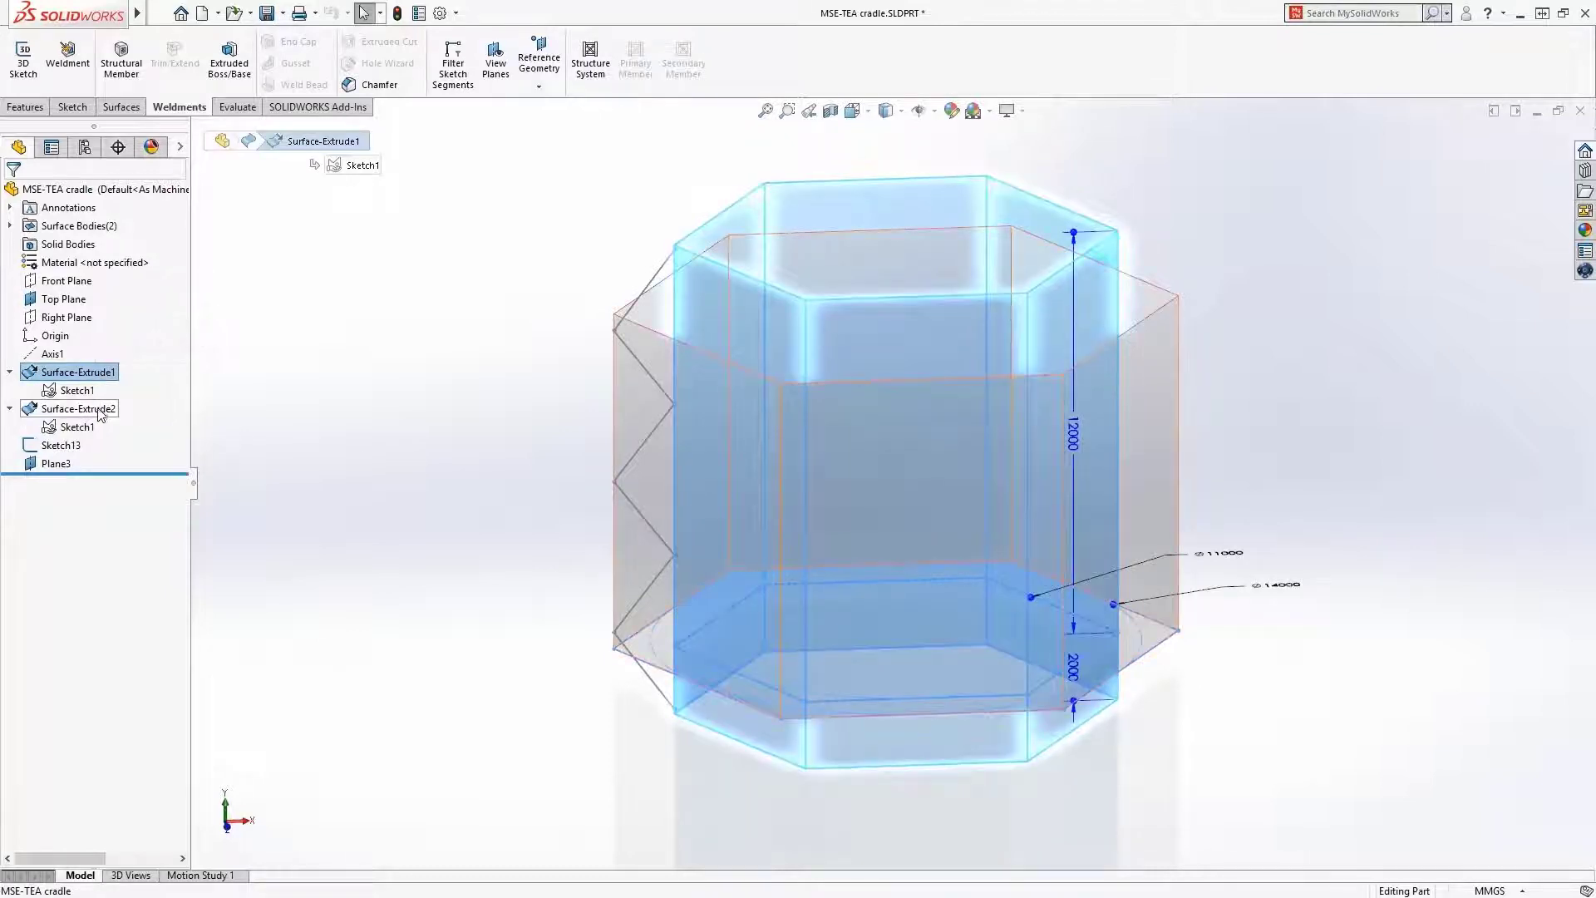
pyautogui.click(98, 411)
pyautogui.click(76, 428)
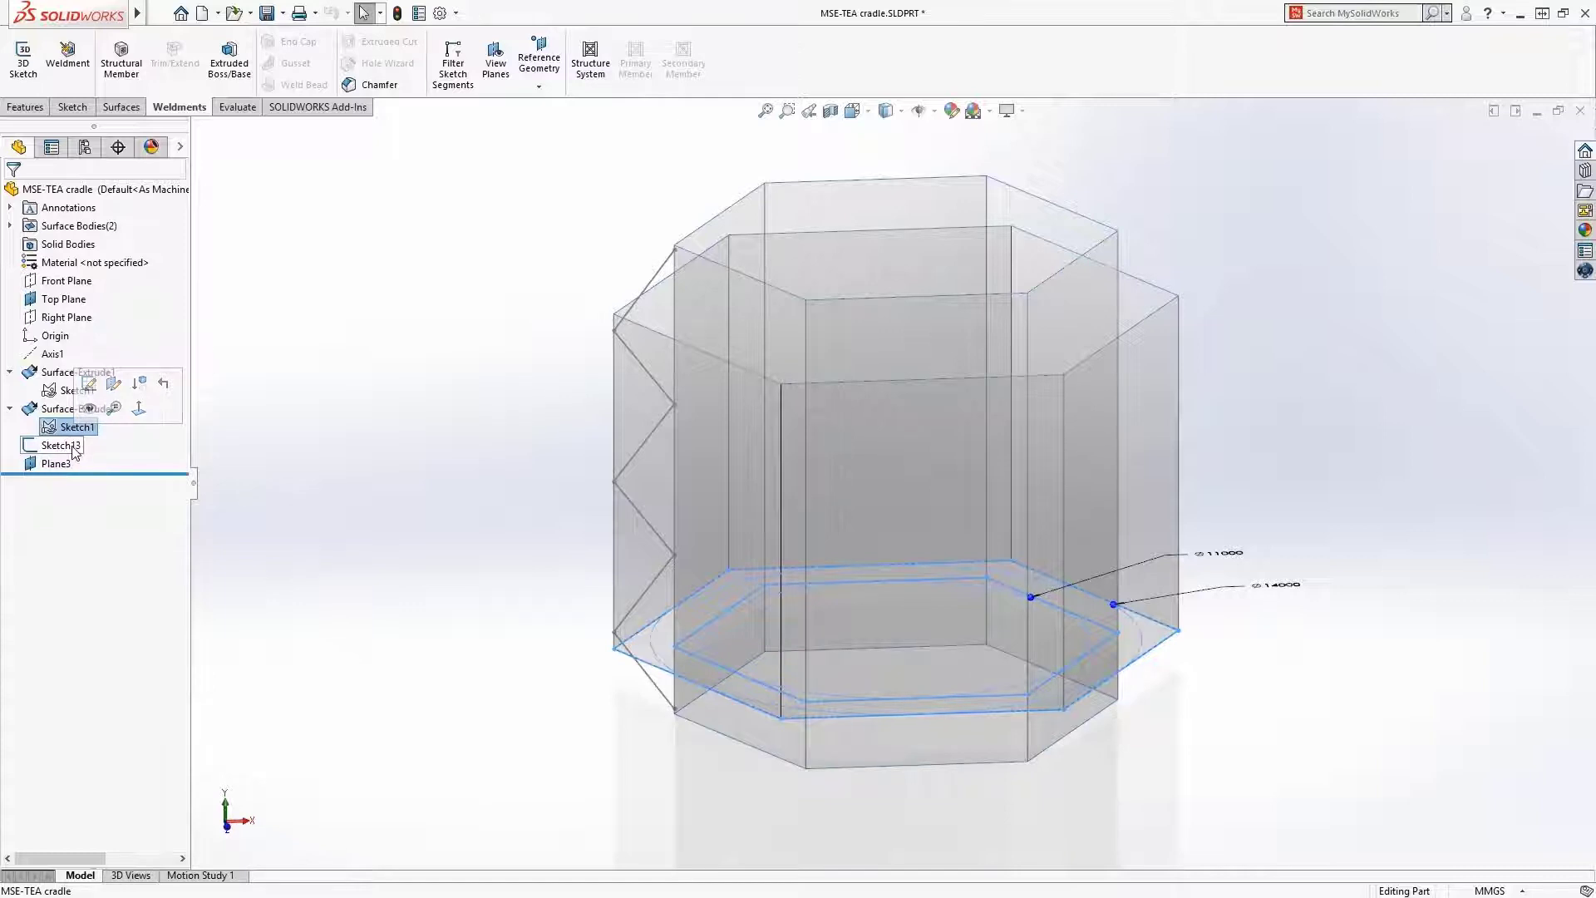
pyautogui.click(73, 447)
pyautogui.click(66, 465)
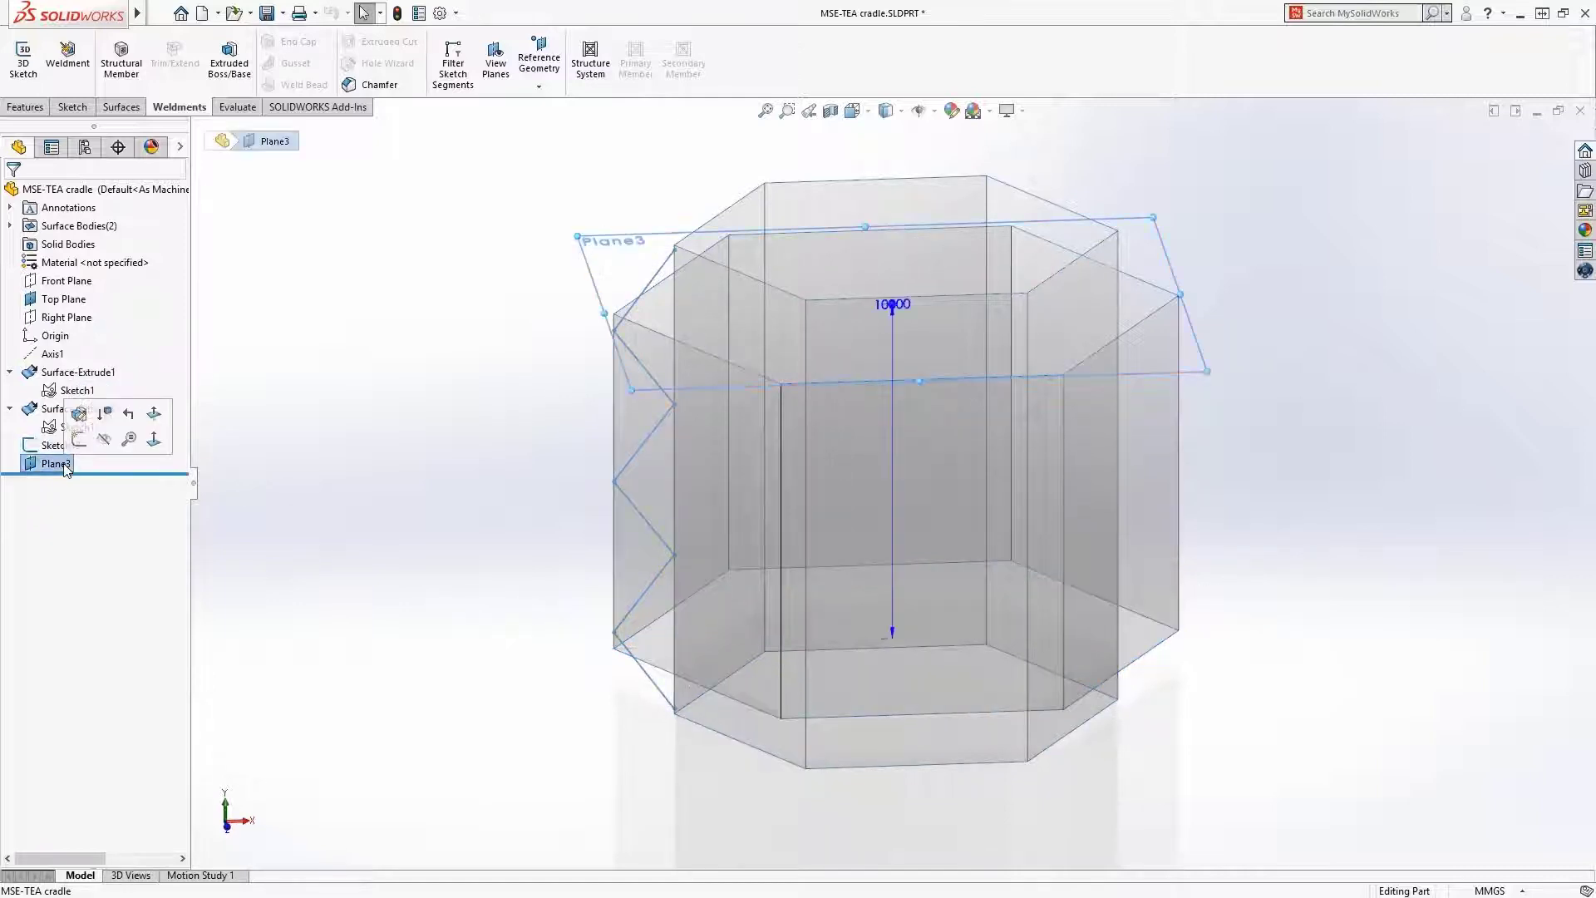
pyautogui.click(66, 427)
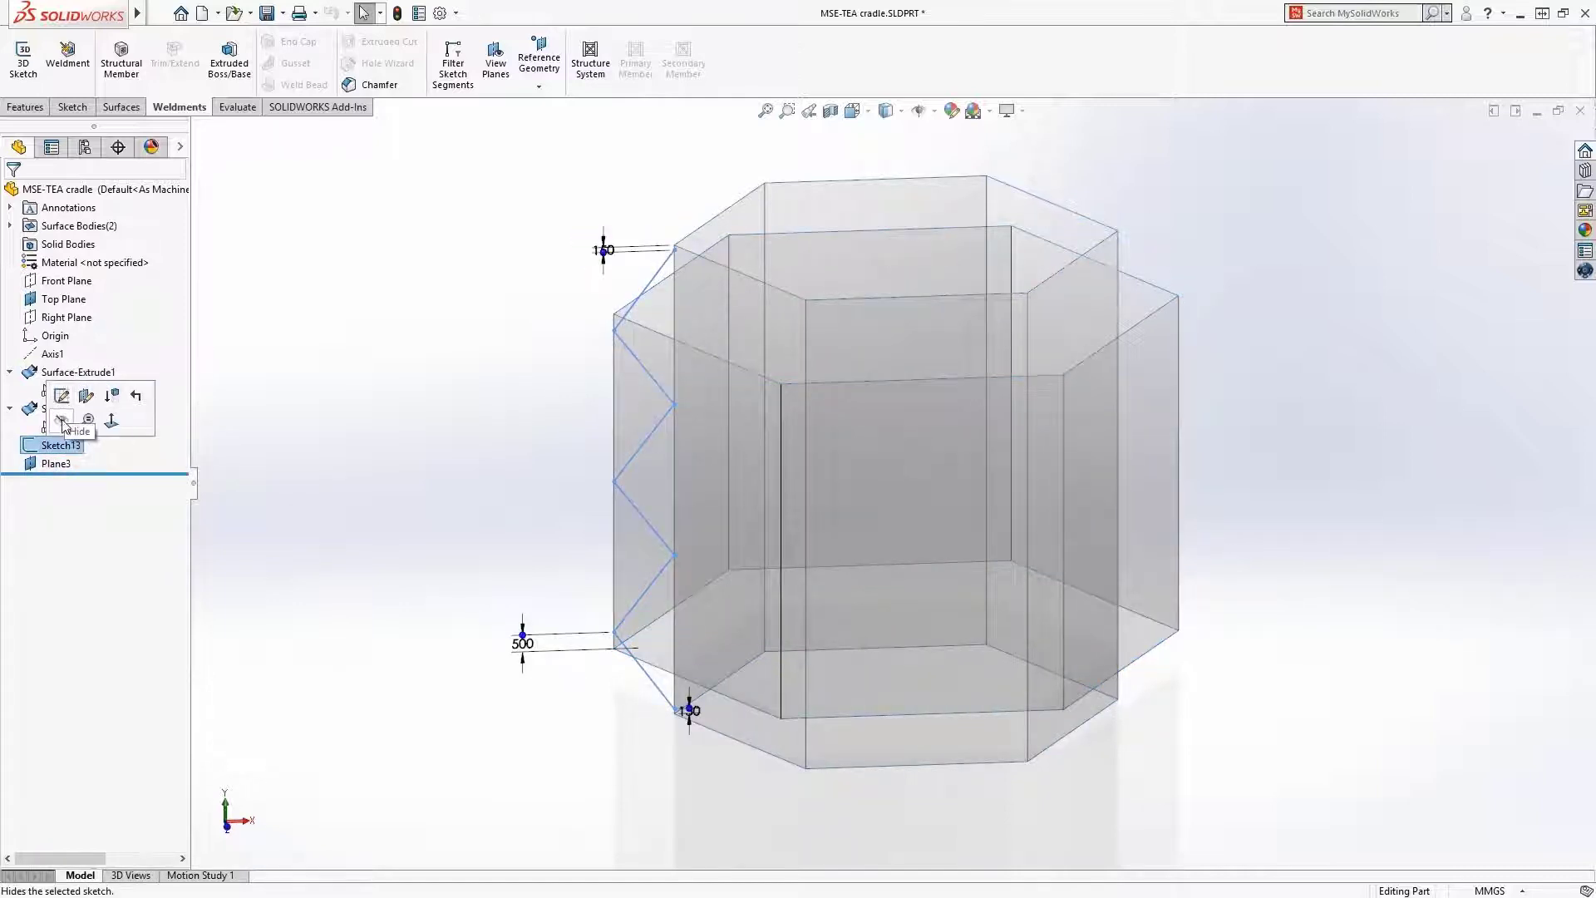
pyautogui.press('Escape')
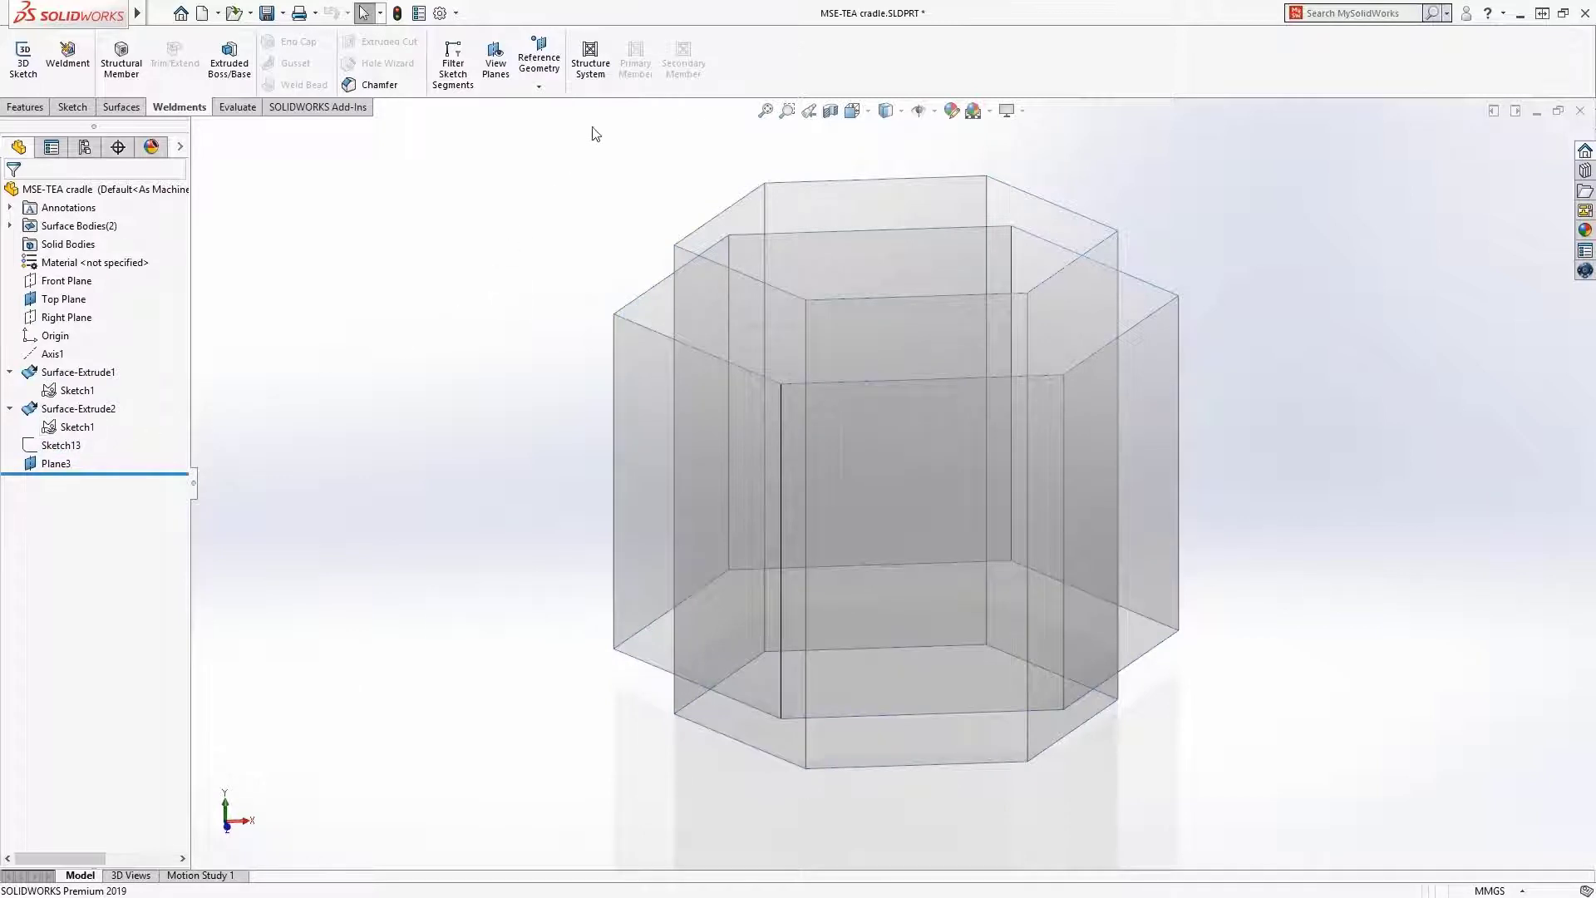
# Start a structure system and select all edges of both hexagonal surfaces as path segments for primary members.
pyautogui.click(591, 79)
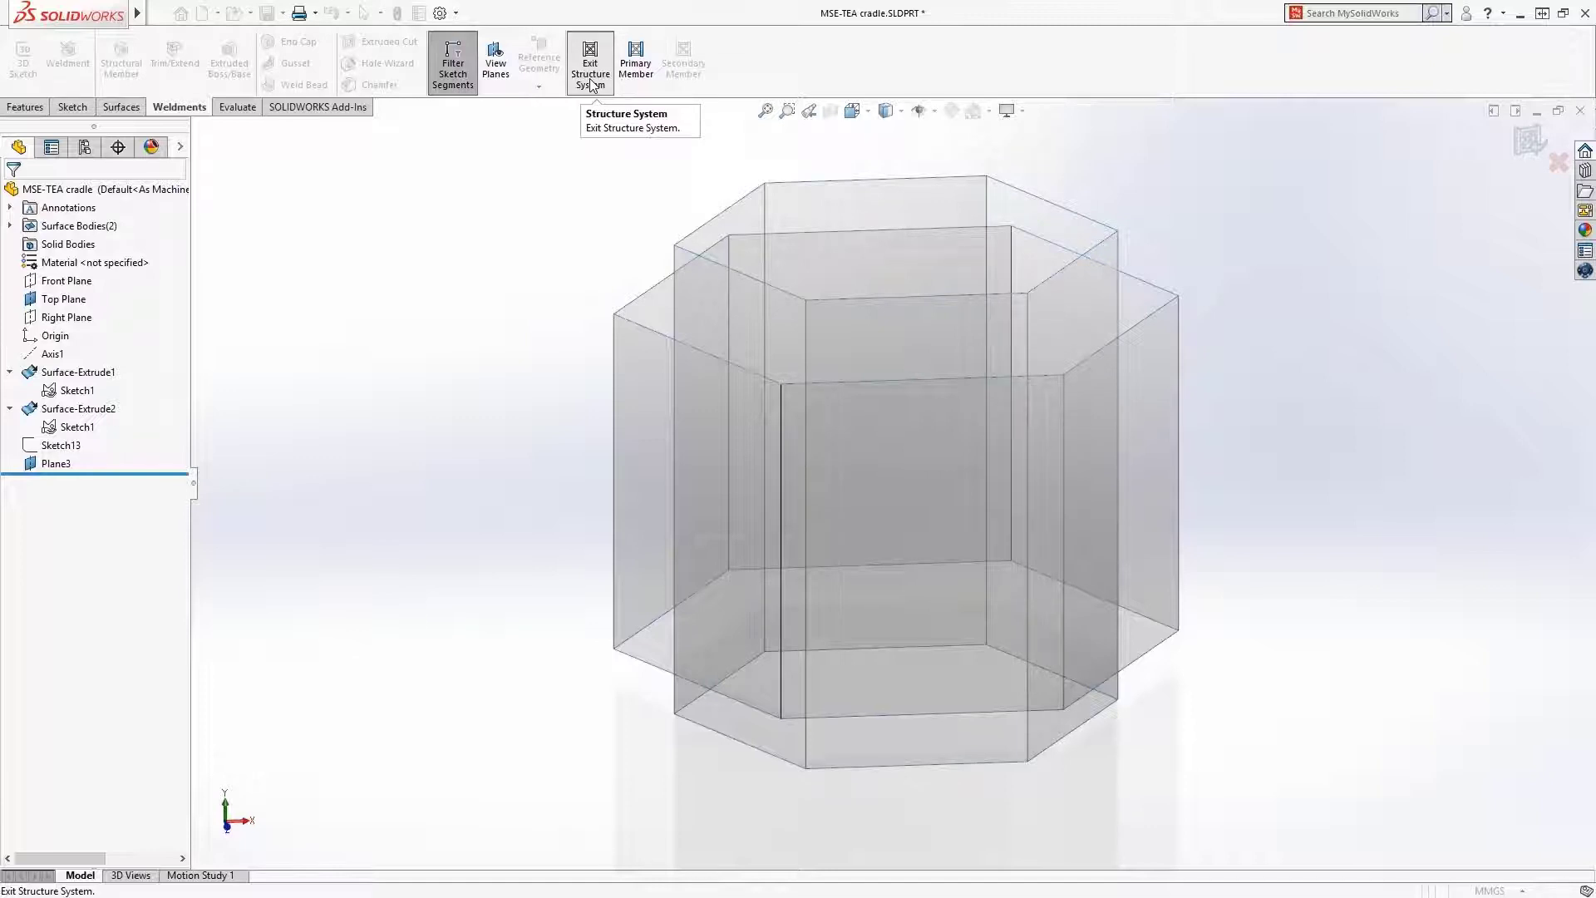
pyautogui.click(637, 83)
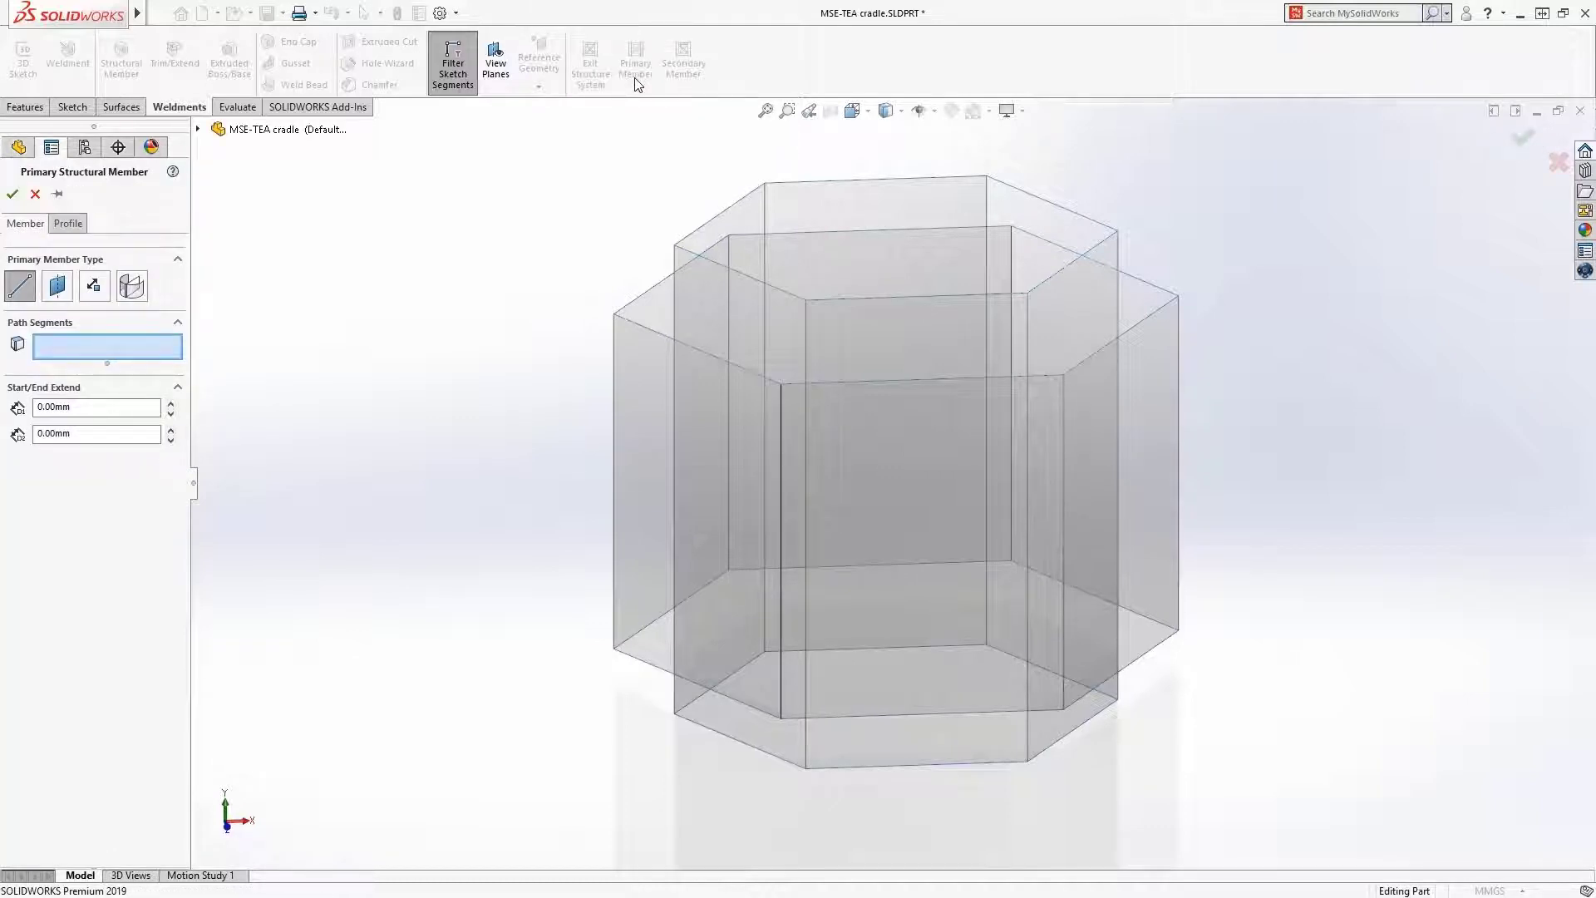
pyautogui.moveTo(526, 133); pyautogui.dragTo(1250, 819)
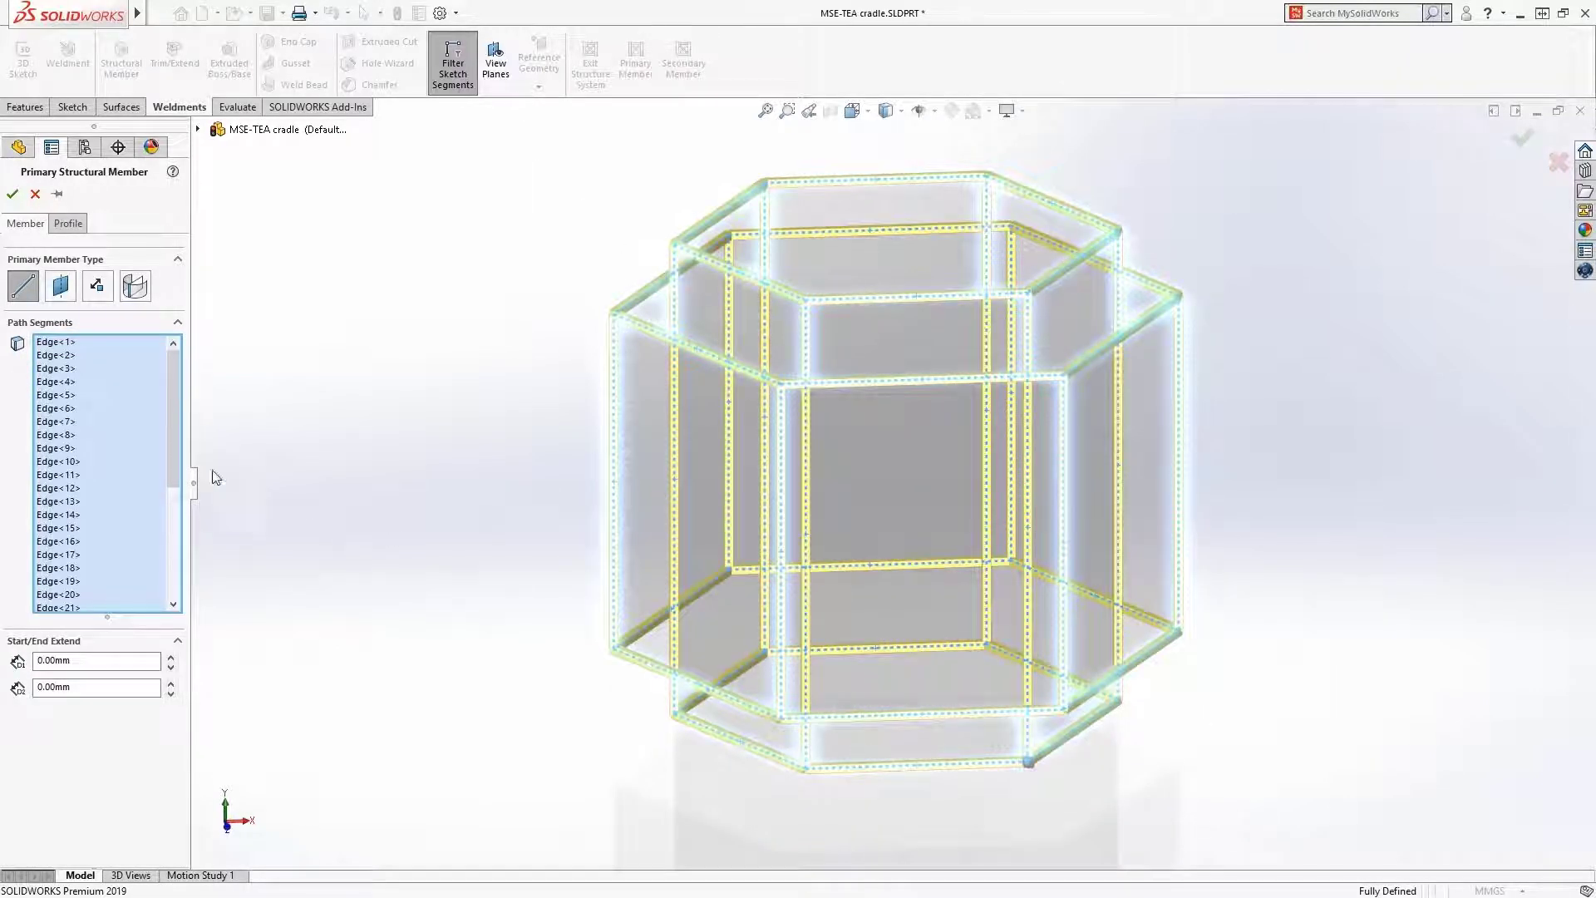
pyautogui.moveTo(173, 459); pyautogui.dragTo(173, 596)
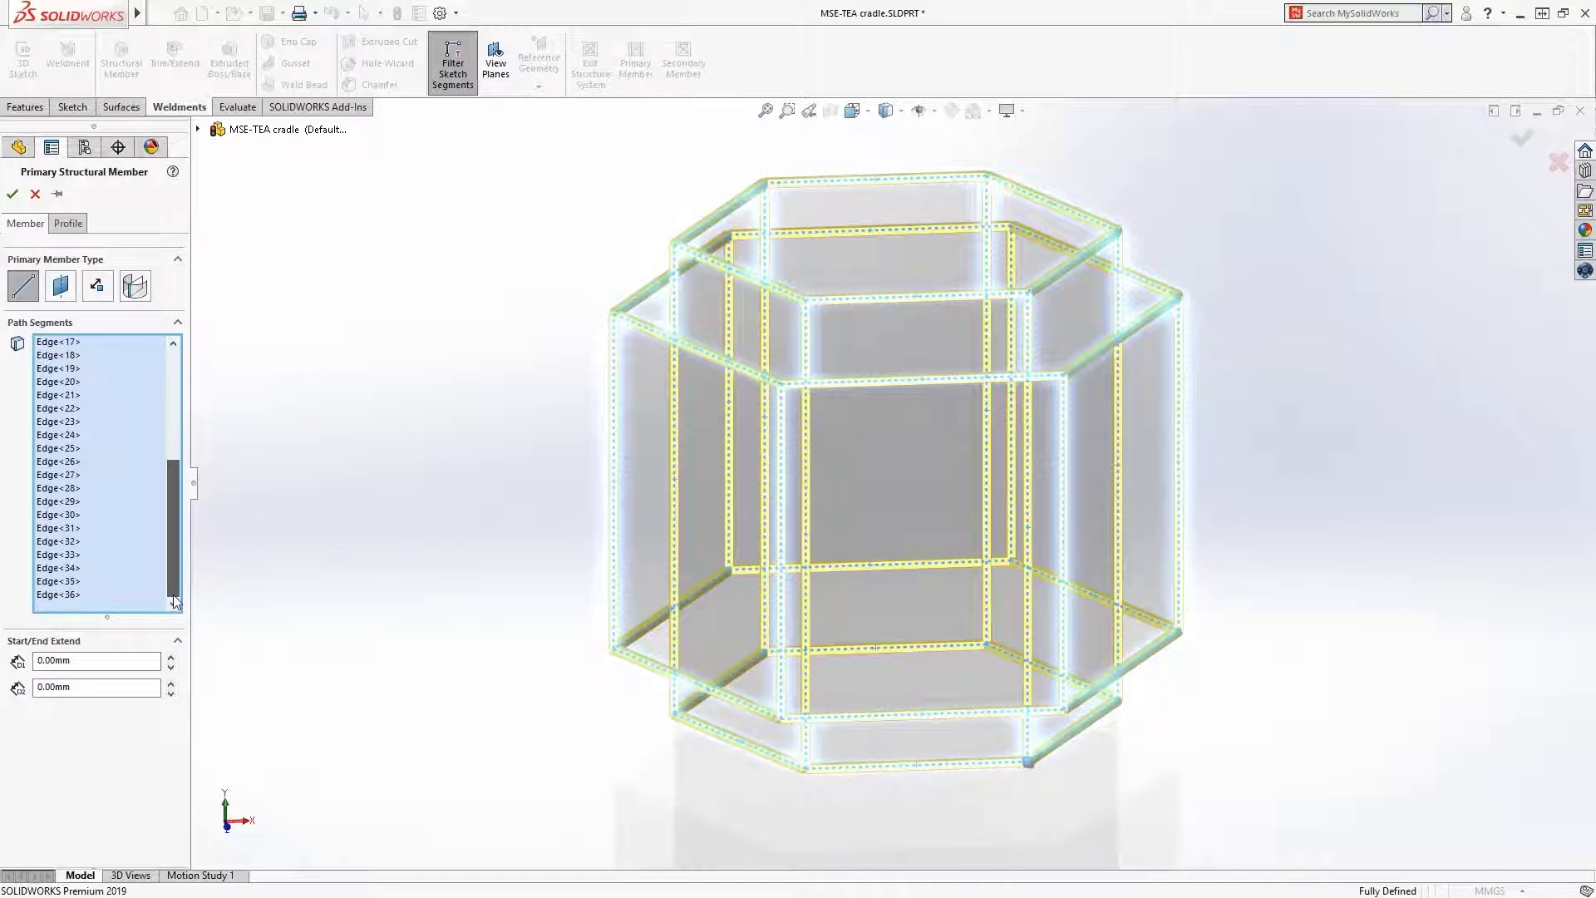
# Create the primary members with the _CFHT Profiles standard, type Tube Square - Configured, size TS 10 x 10 x 0.5.
pyautogui.click(67, 224)
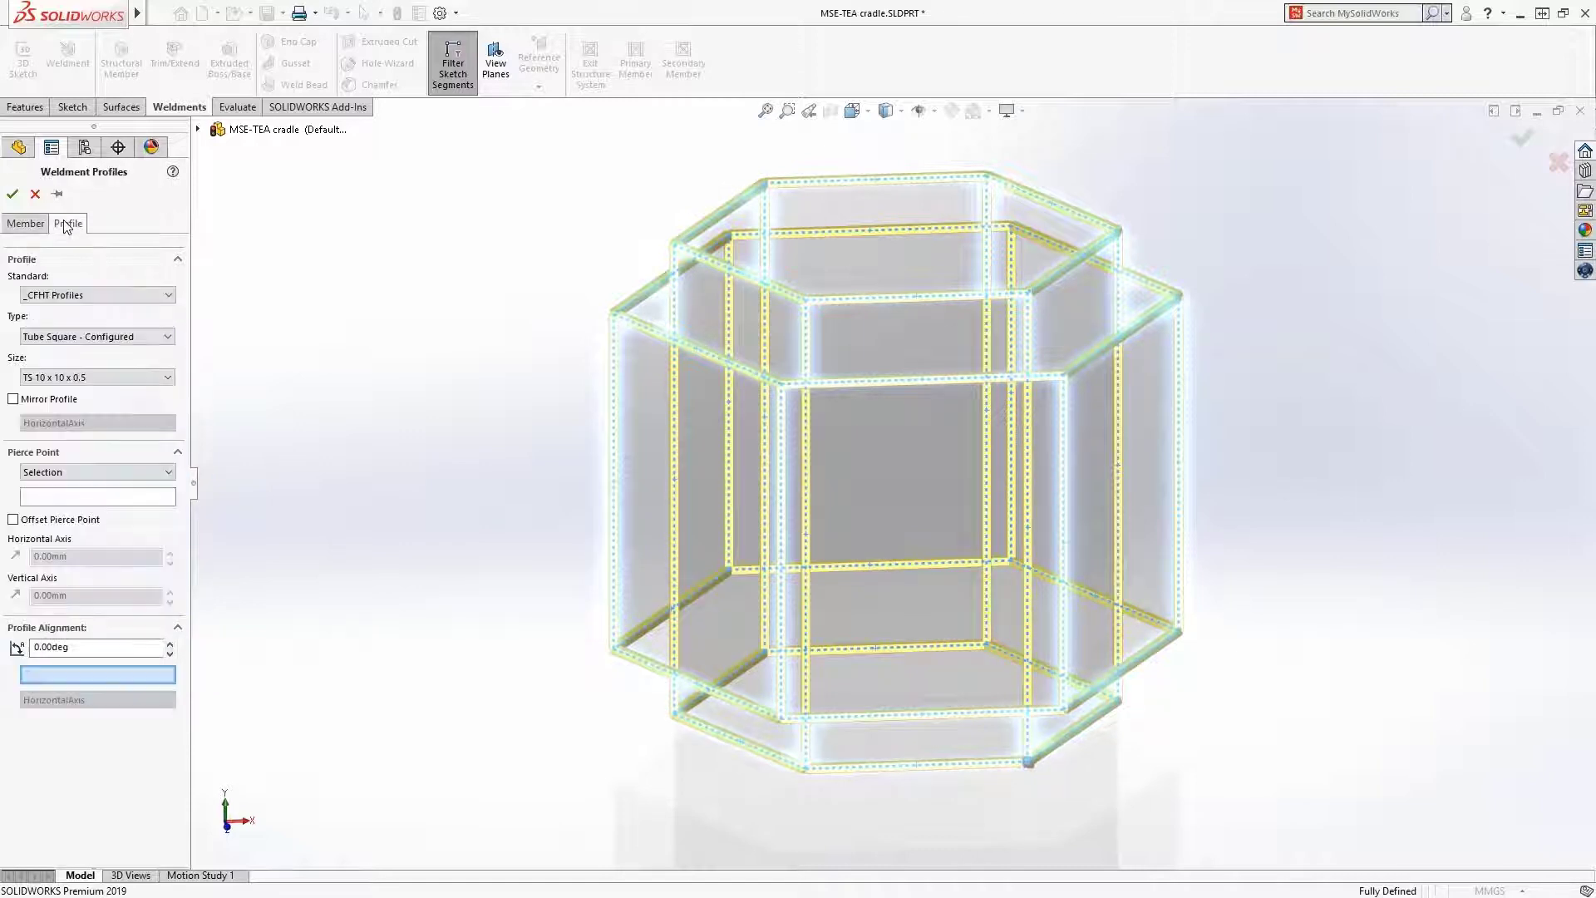
pyautogui.click(74, 336)
pyautogui.click(74, 347)
pyautogui.click(83, 379)
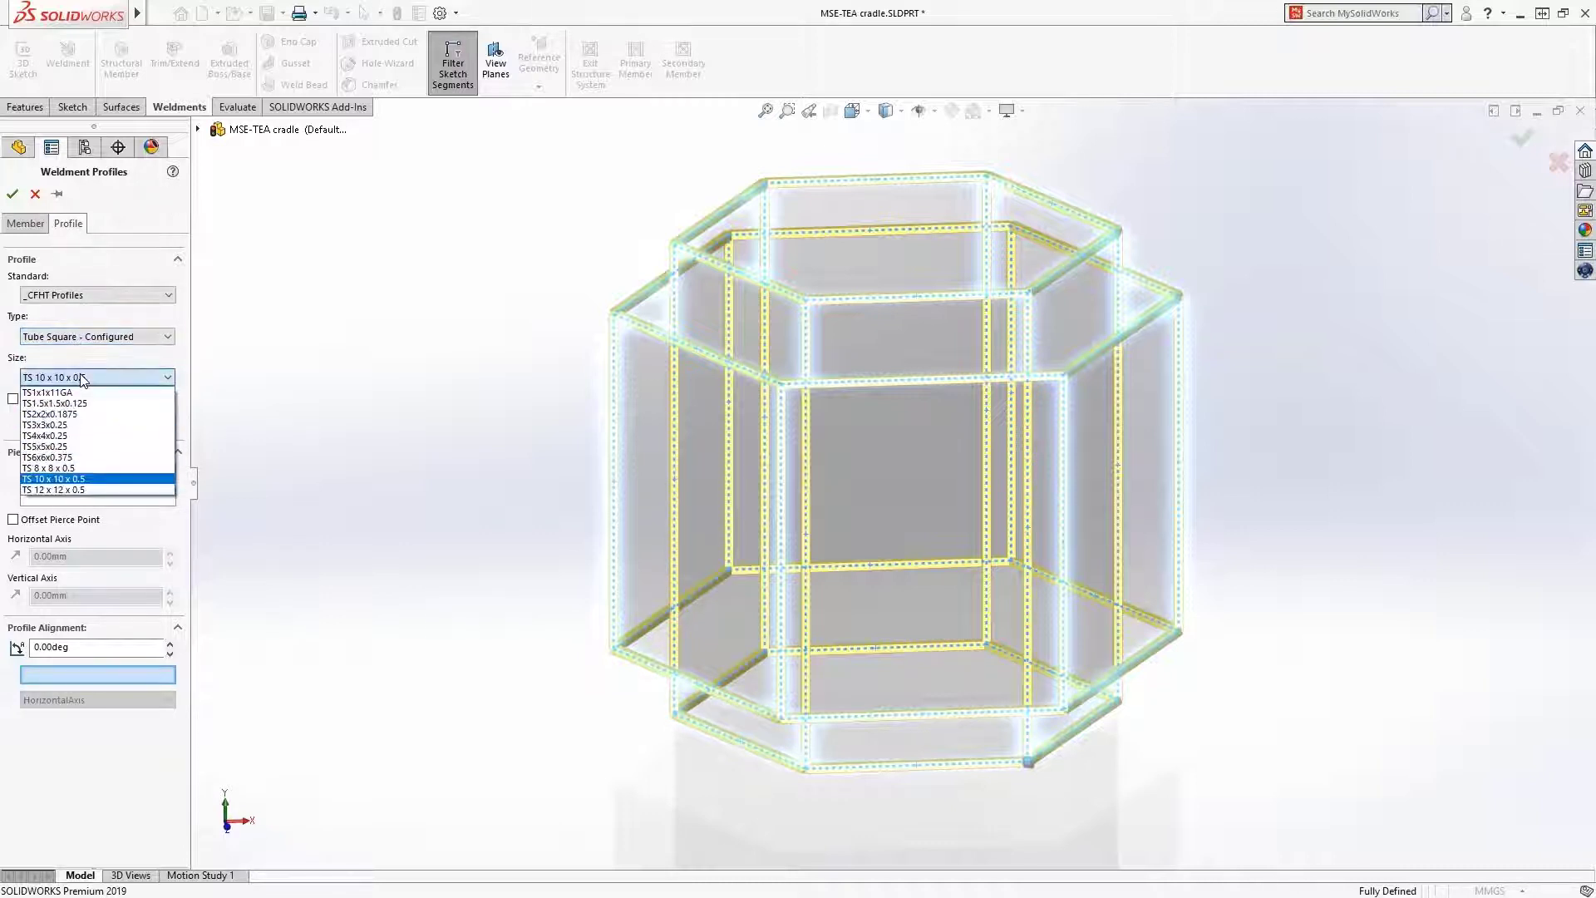
pyautogui.click(82, 378)
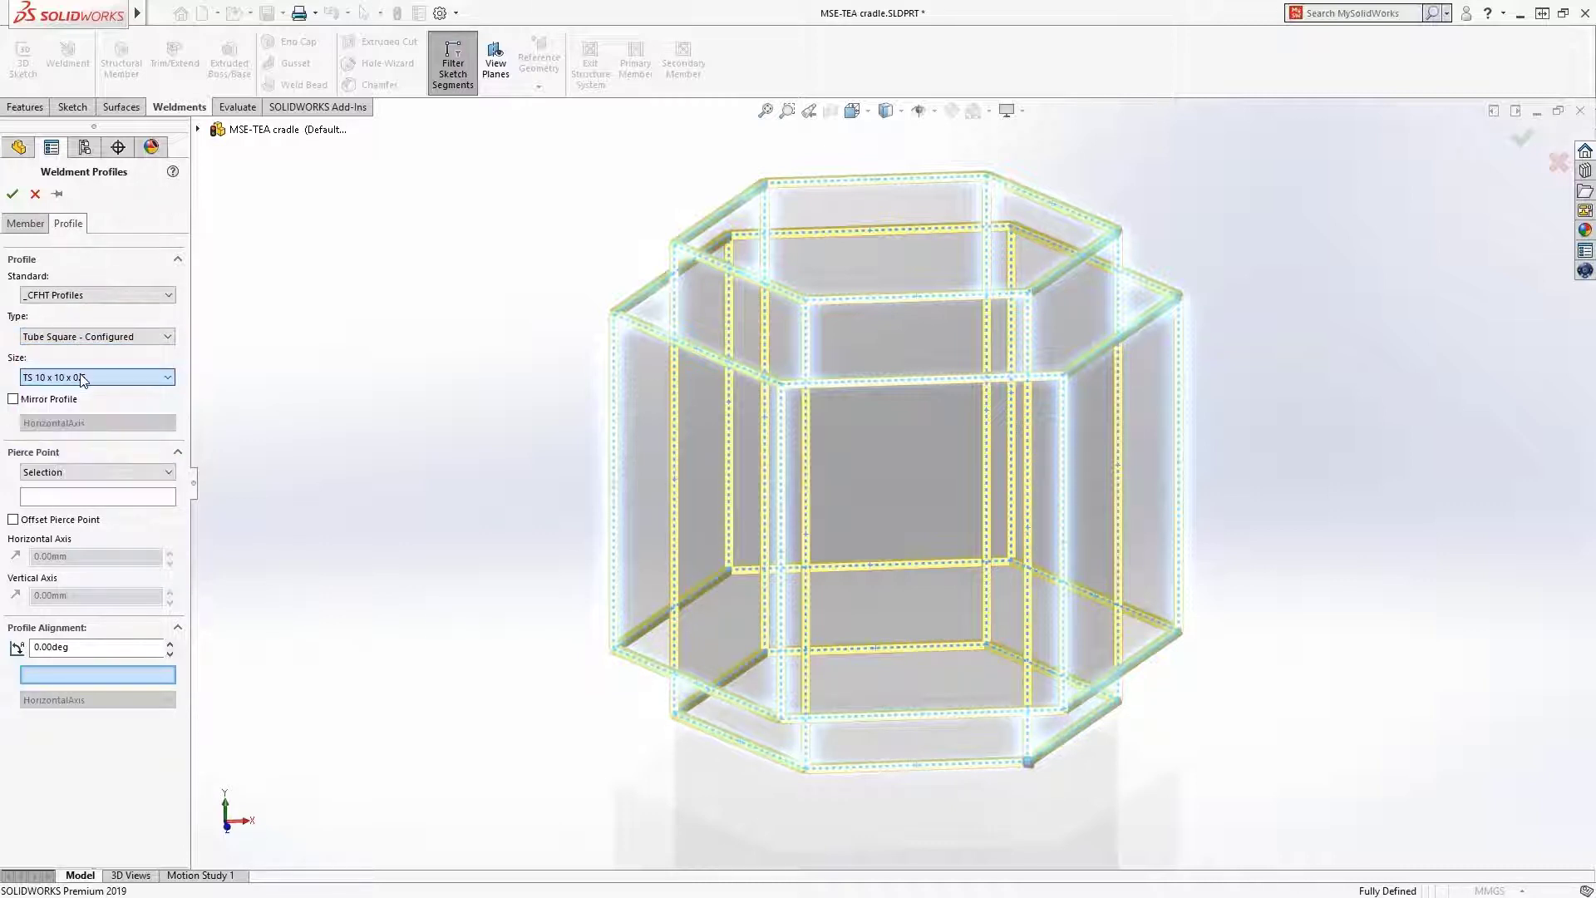
pyautogui.click(12, 194)
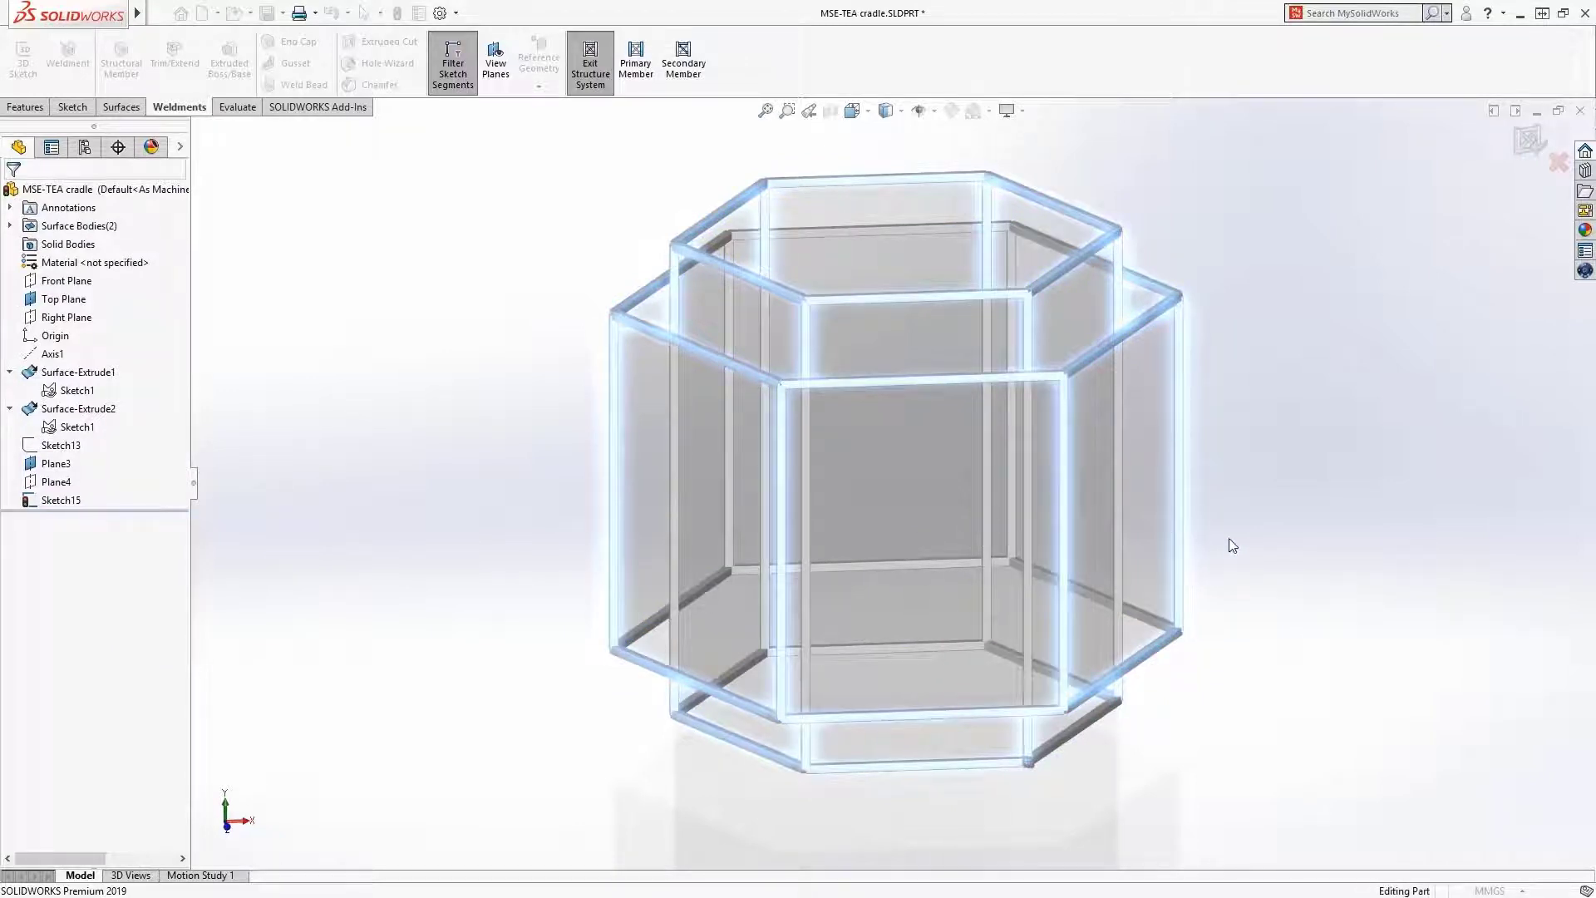
# Change the profile of all vertical members to Al Round Tubing - Configured, size Al RND TUBE 10 OD x 0.375 Wall.
pyautogui.click(560, 467)
pyautogui.click(70, 231)
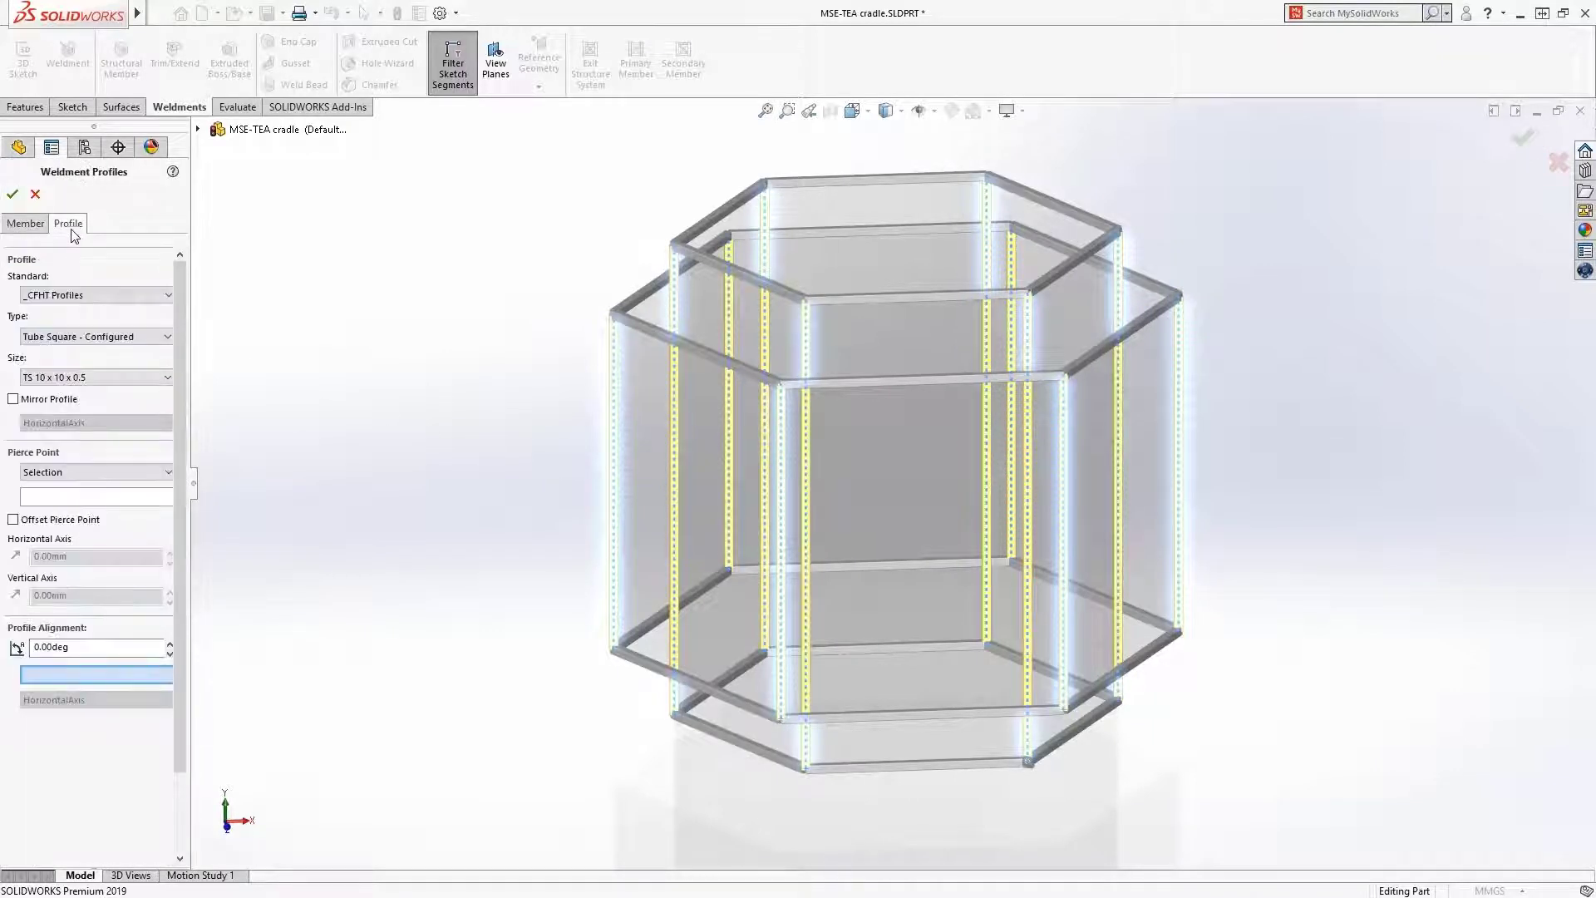
pyautogui.click(79, 336)
pyautogui.click(81, 357)
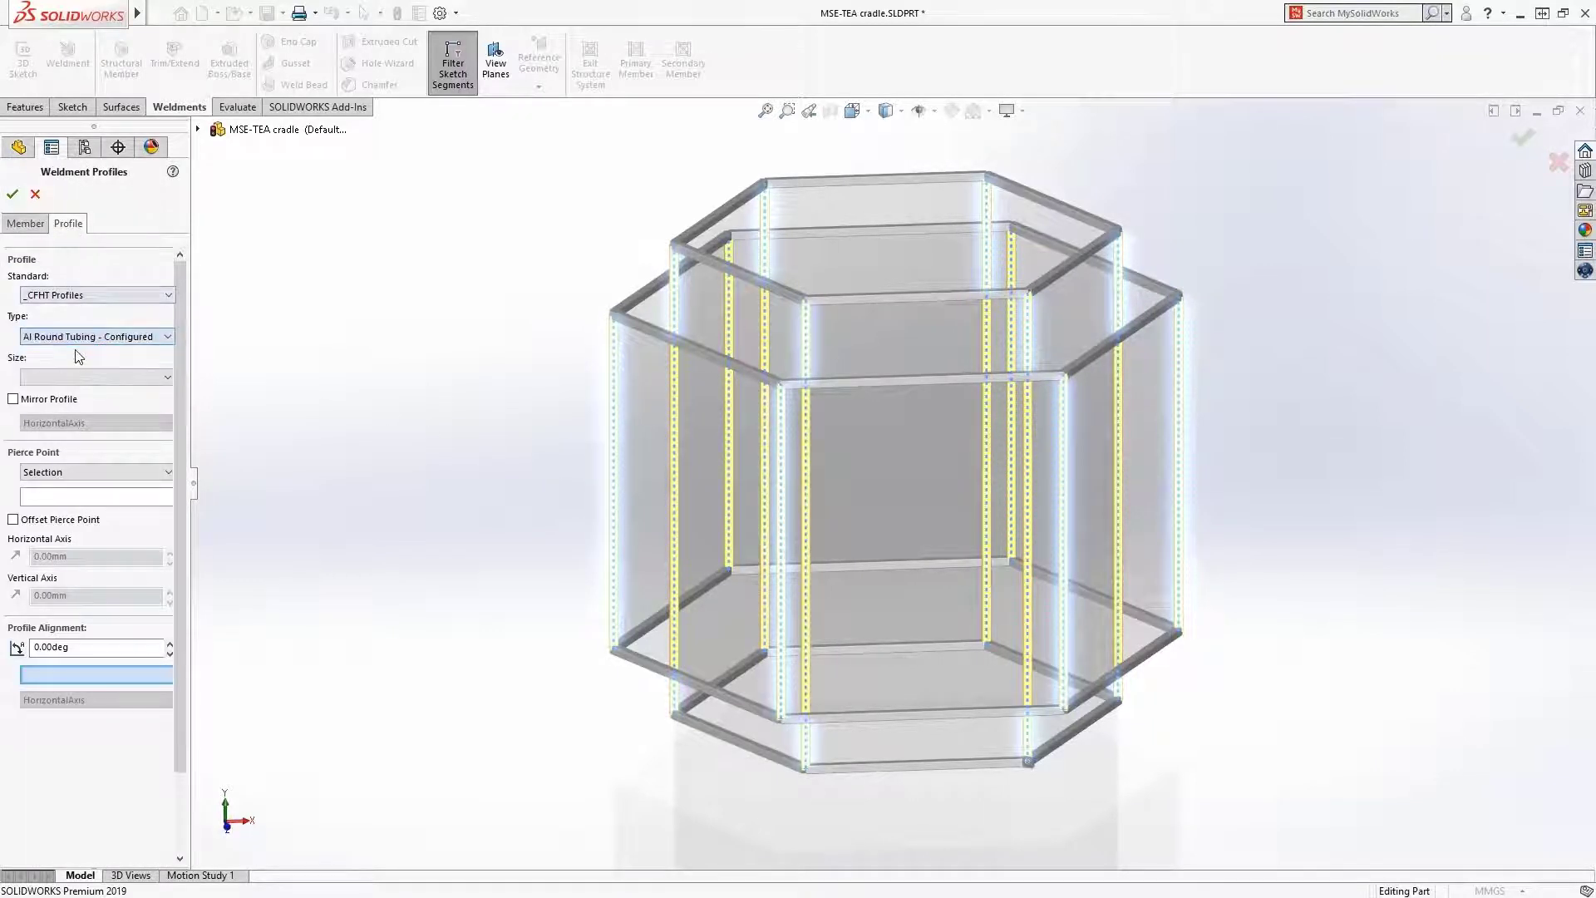
pyautogui.click(80, 375)
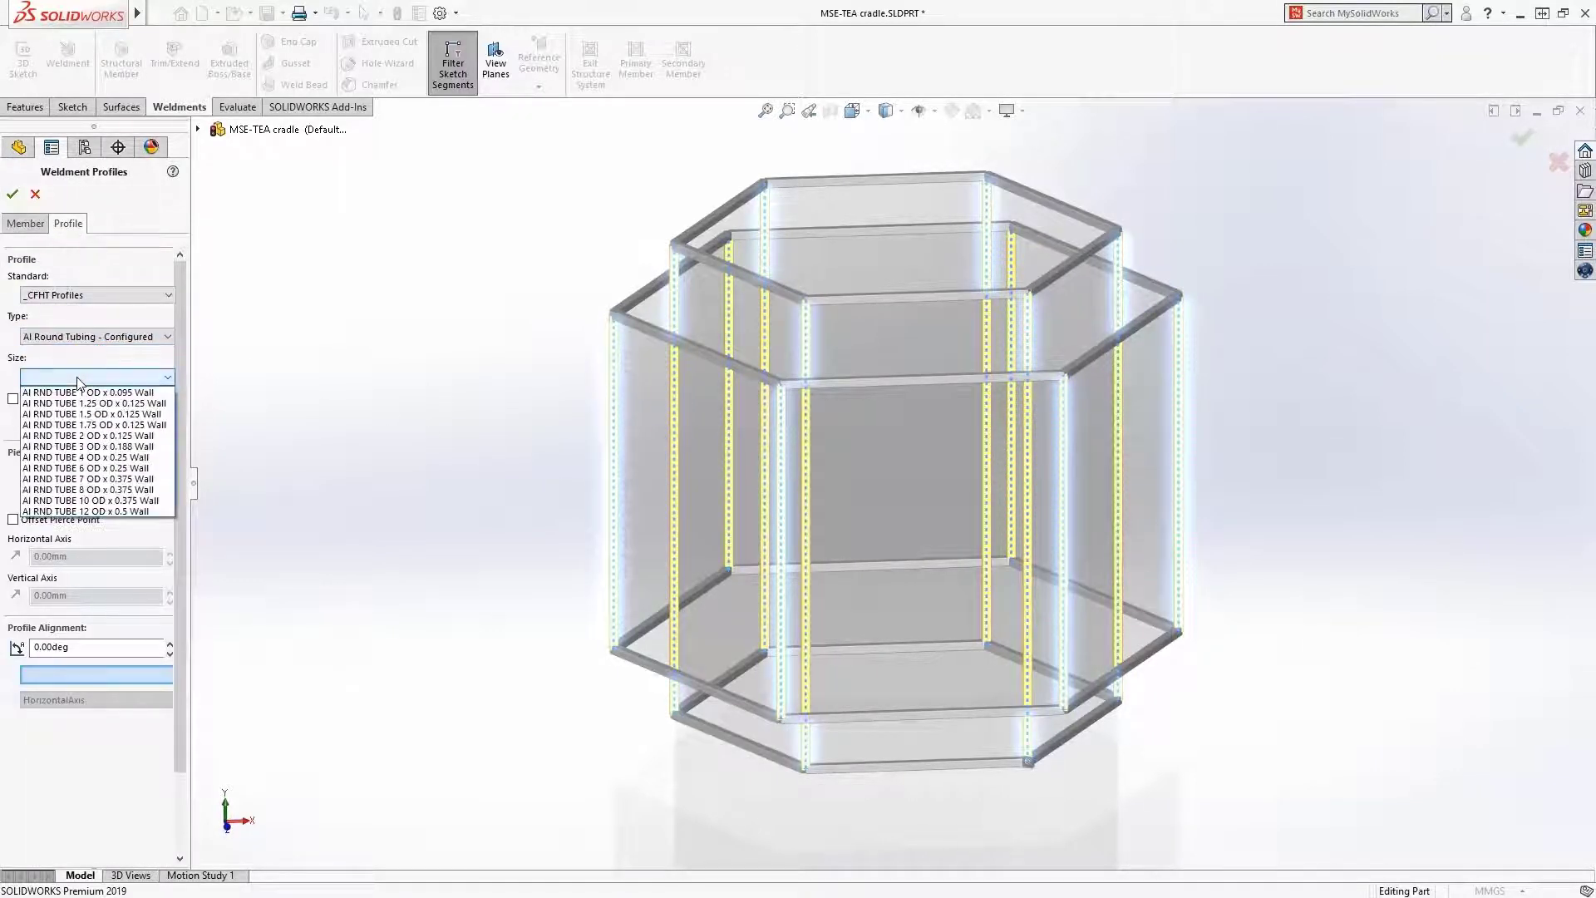
pyautogui.click(106, 500)
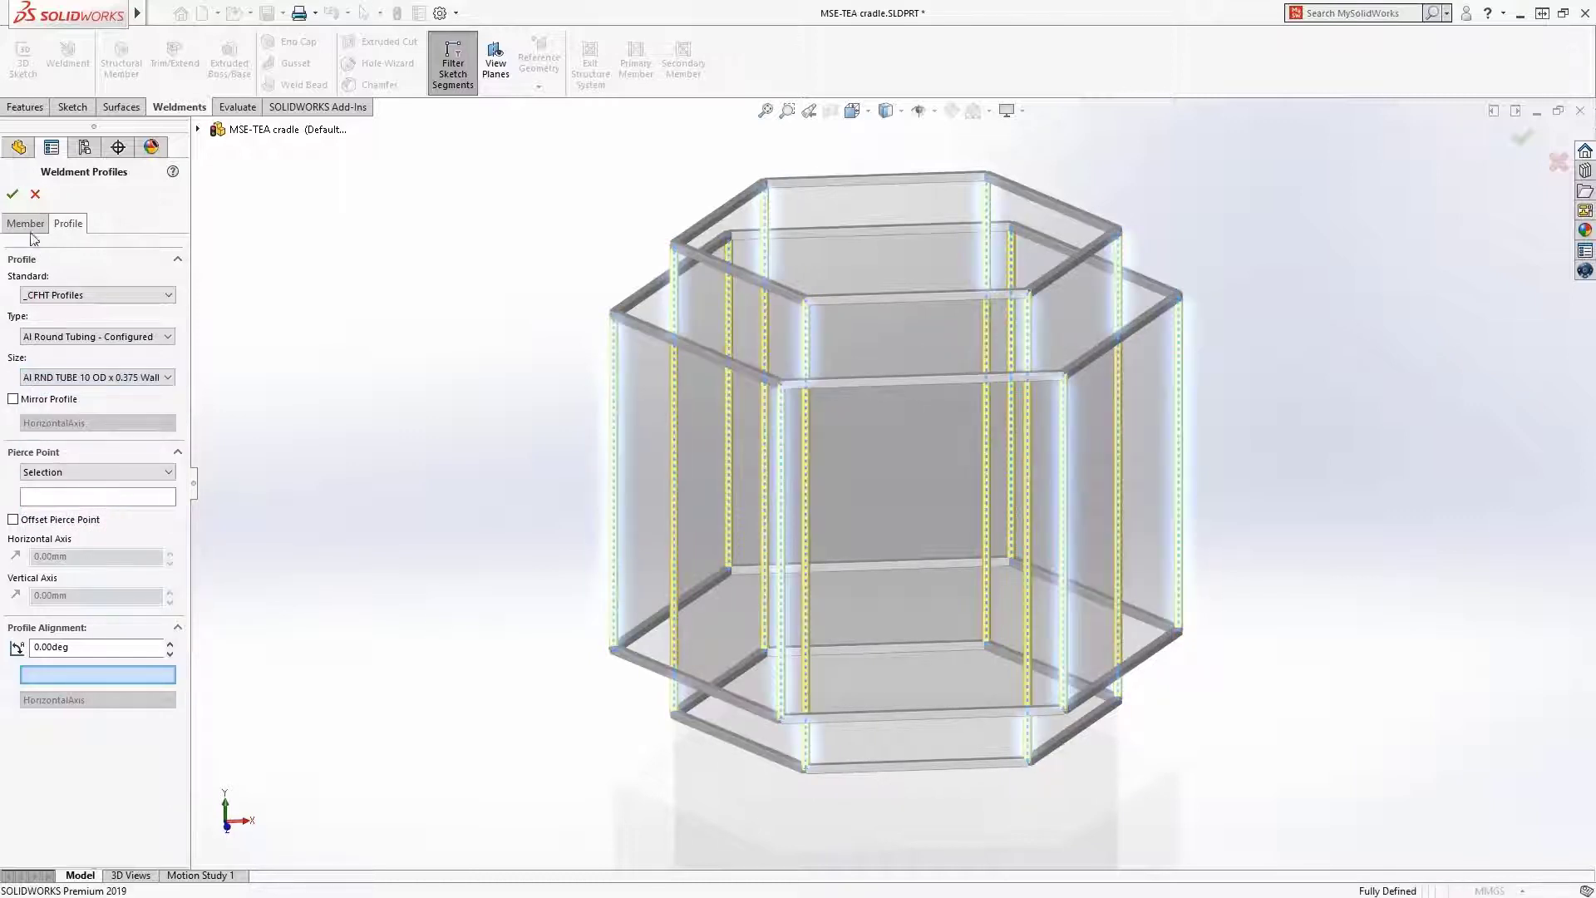
pyautogui.click(13, 195)
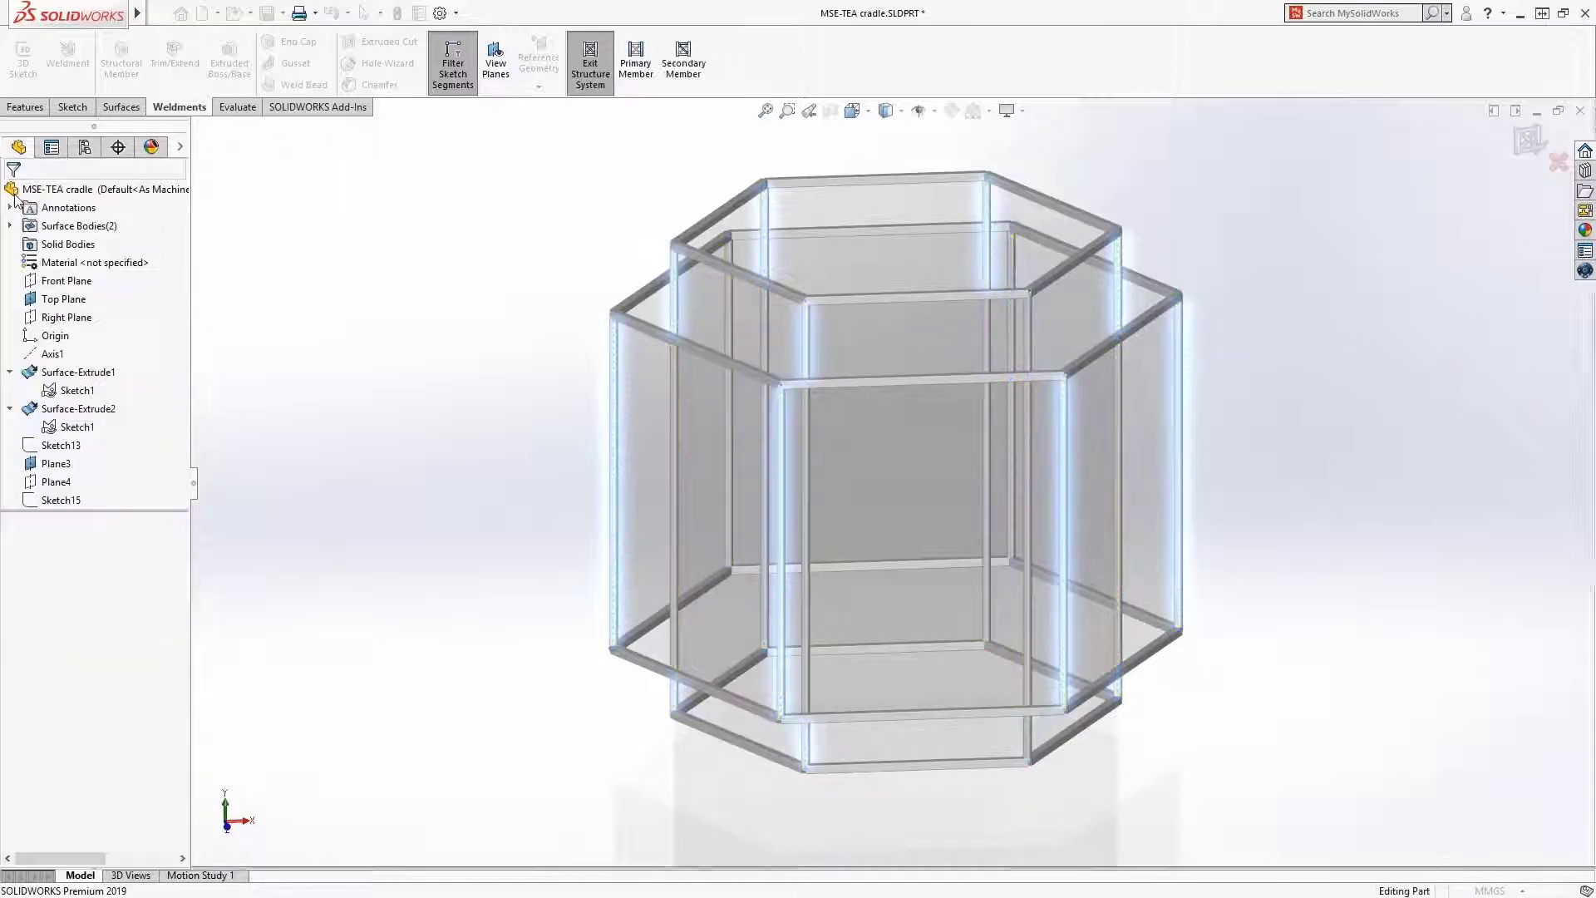
# Show Sketch13 and select its zigzag lines as primary member paths, using the sketch segment filter.
pyautogui.click(63, 445)
pyautogui.click(447, 78)
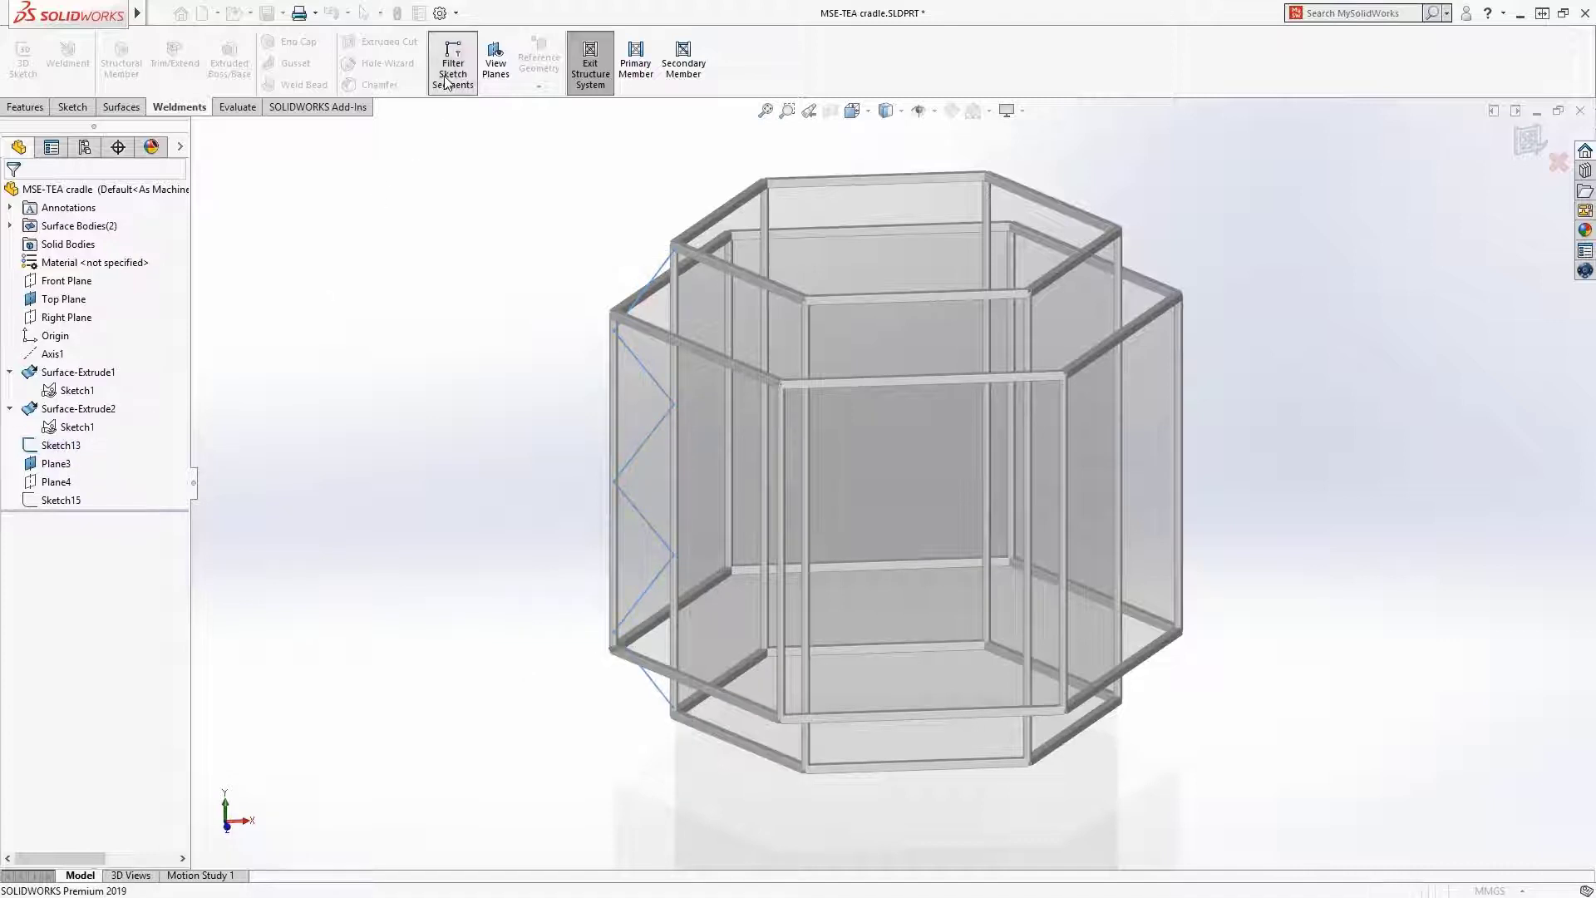
pyautogui.click(644, 74)
pyautogui.moveTo(567, 162)
pyautogui.mouseDown()
pyautogui.moveTo(596, 196)
pyautogui.moveTo(685, 572)
pyautogui.moveTo(686, 735)
pyautogui.mouseUp()
# Create the zigzag bracing members with the Al RND TUBE 7 OD x 0.375 Wall size.
pyautogui.click(70, 226)
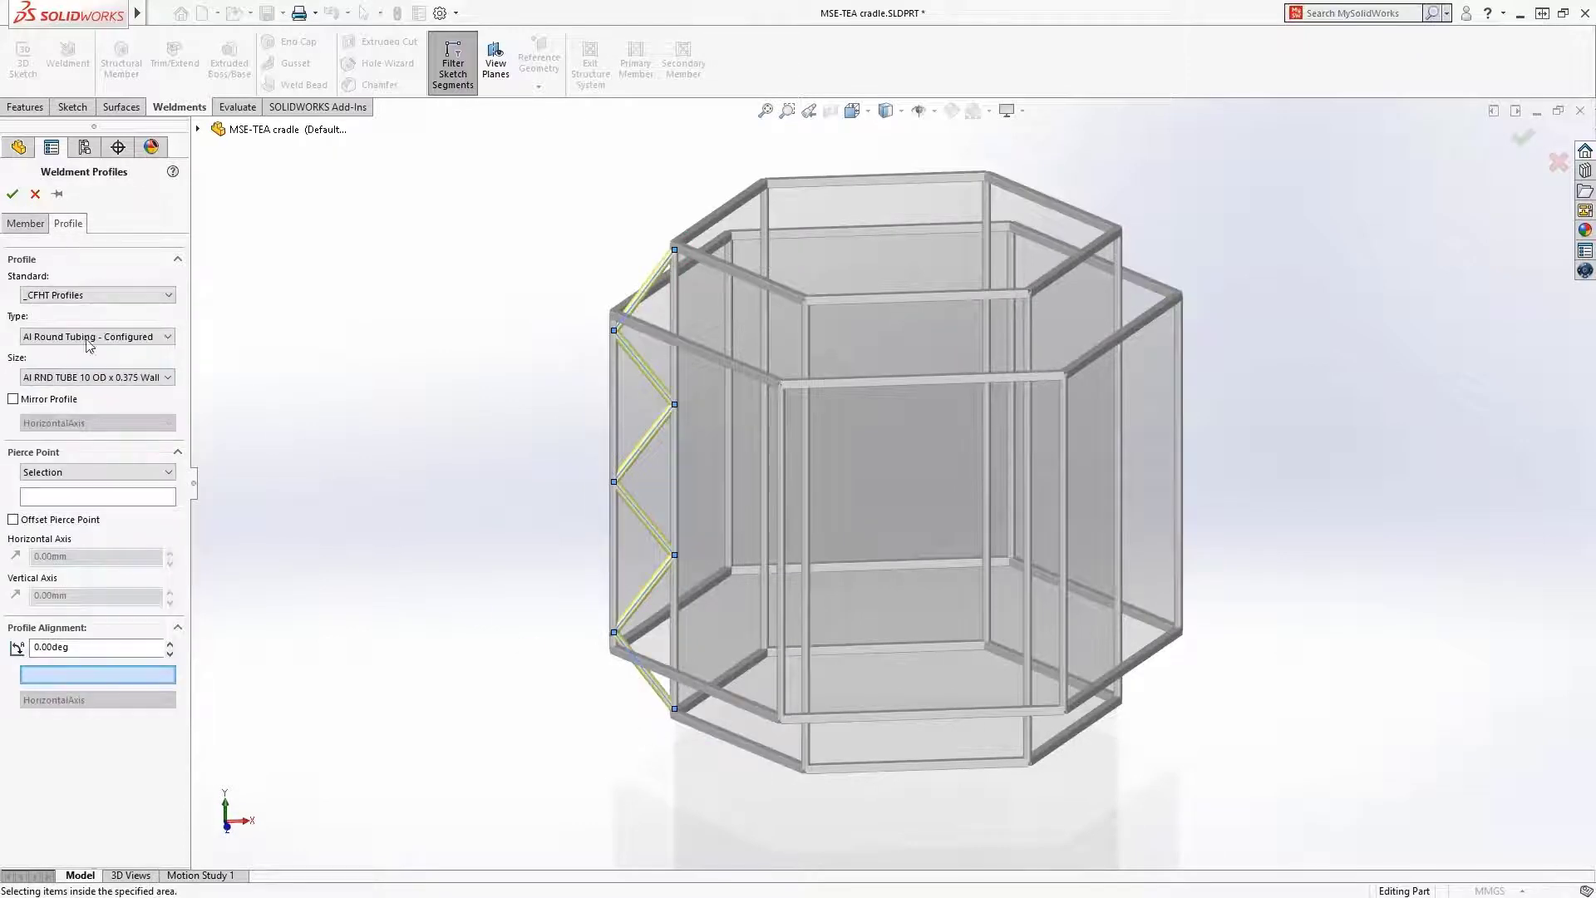
pyautogui.click(92, 376)
pyautogui.click(97, 487)
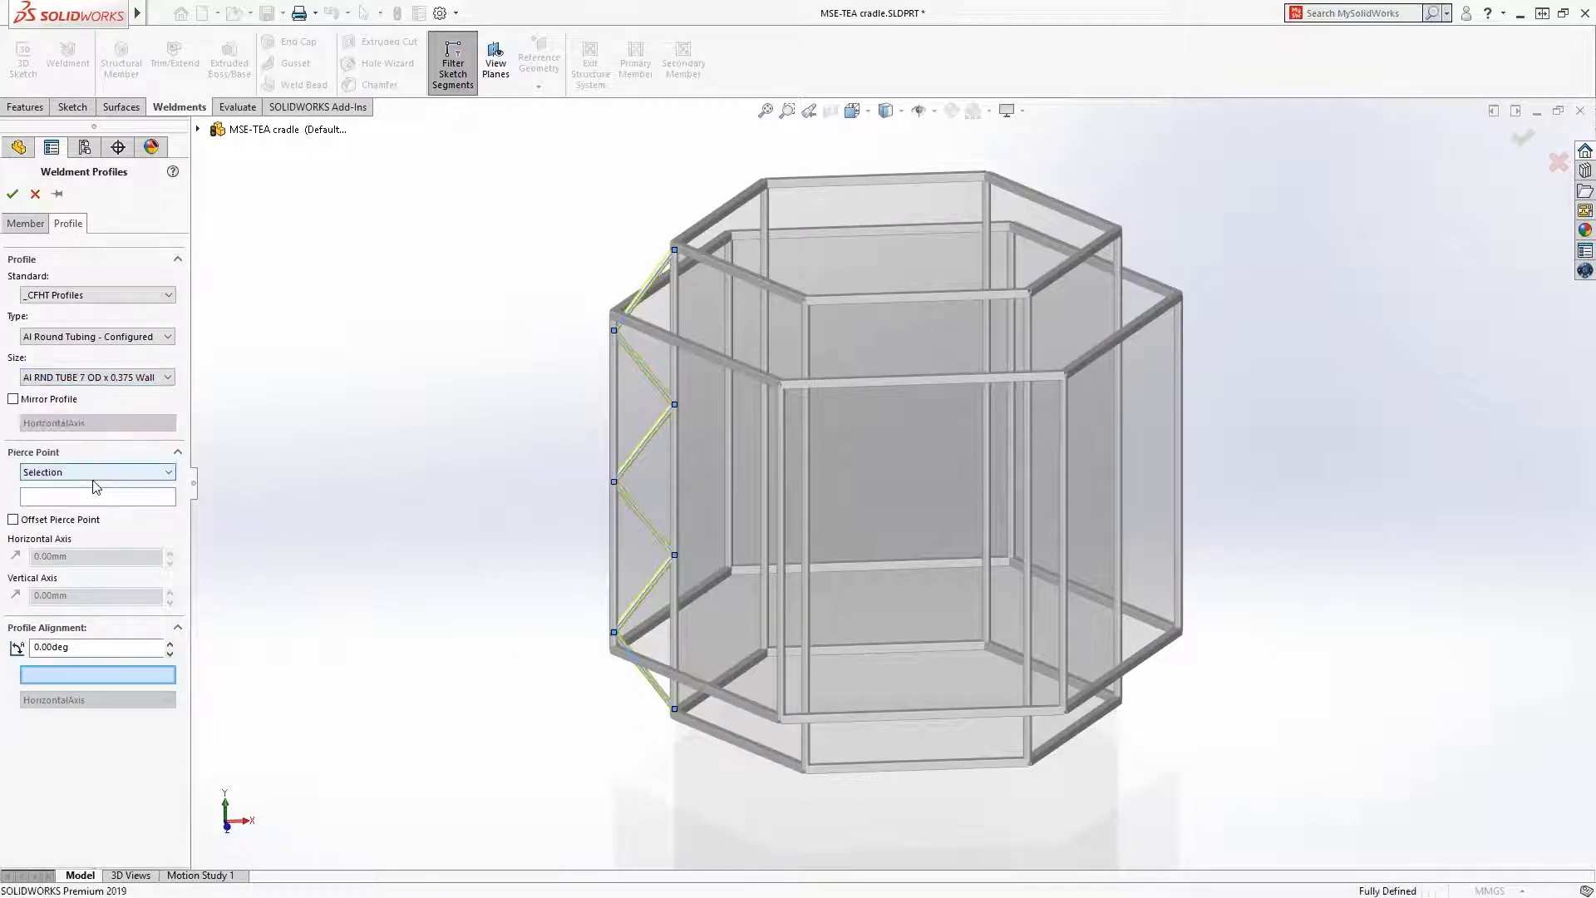
pyautogui.click(11, 194)
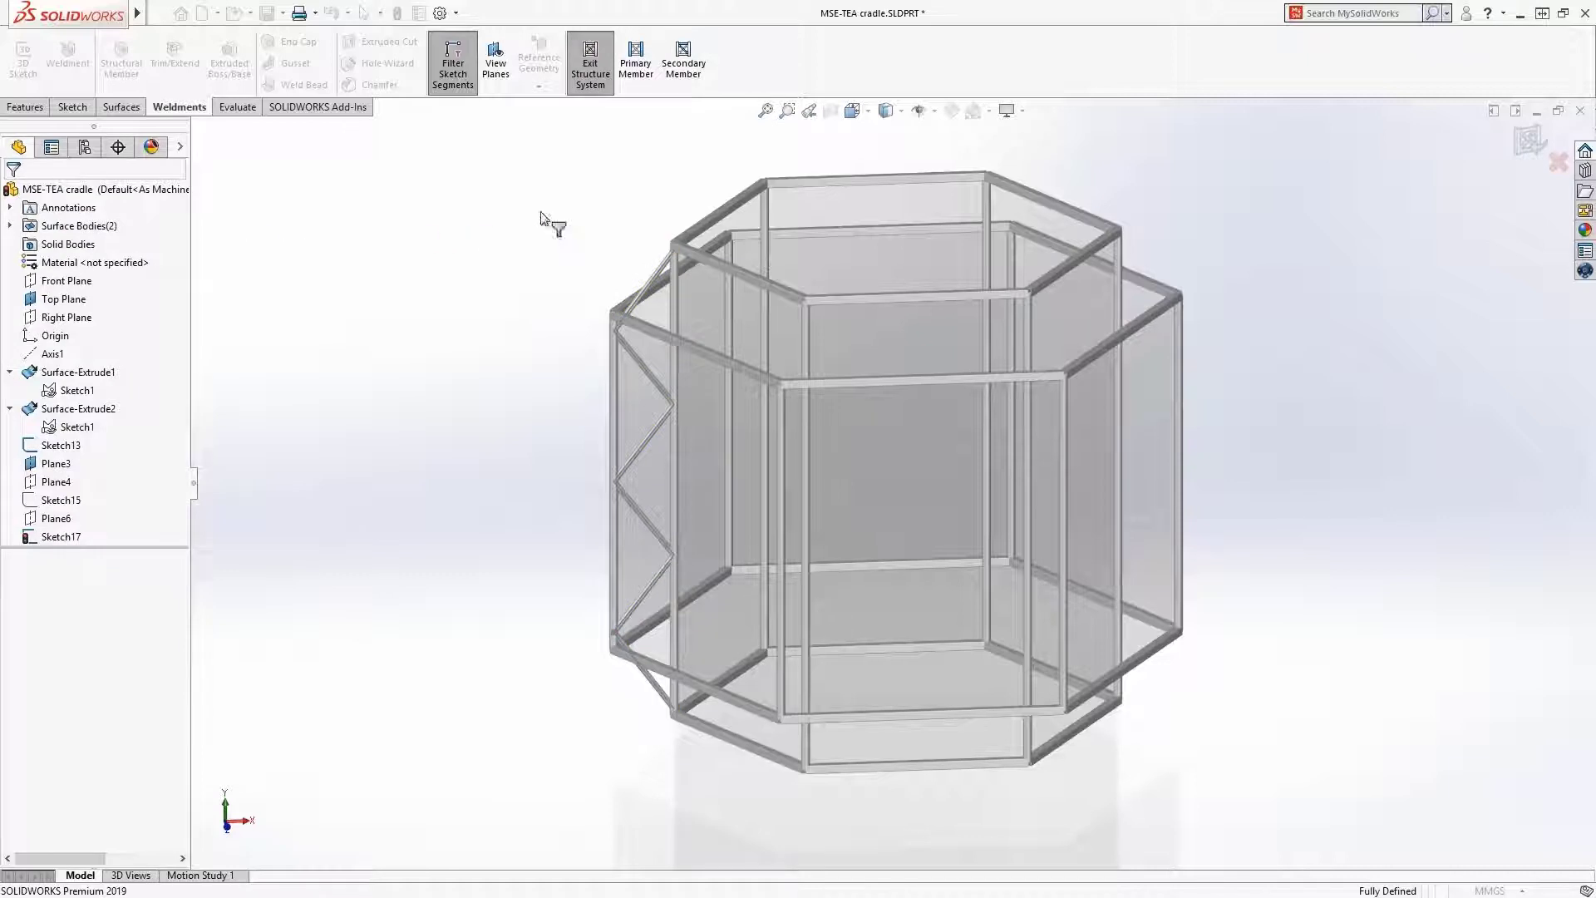
# Start a support-plane secondary member and choose the Top Plane and Plane3 as its support planes.
pyautogui.click(683, 60)
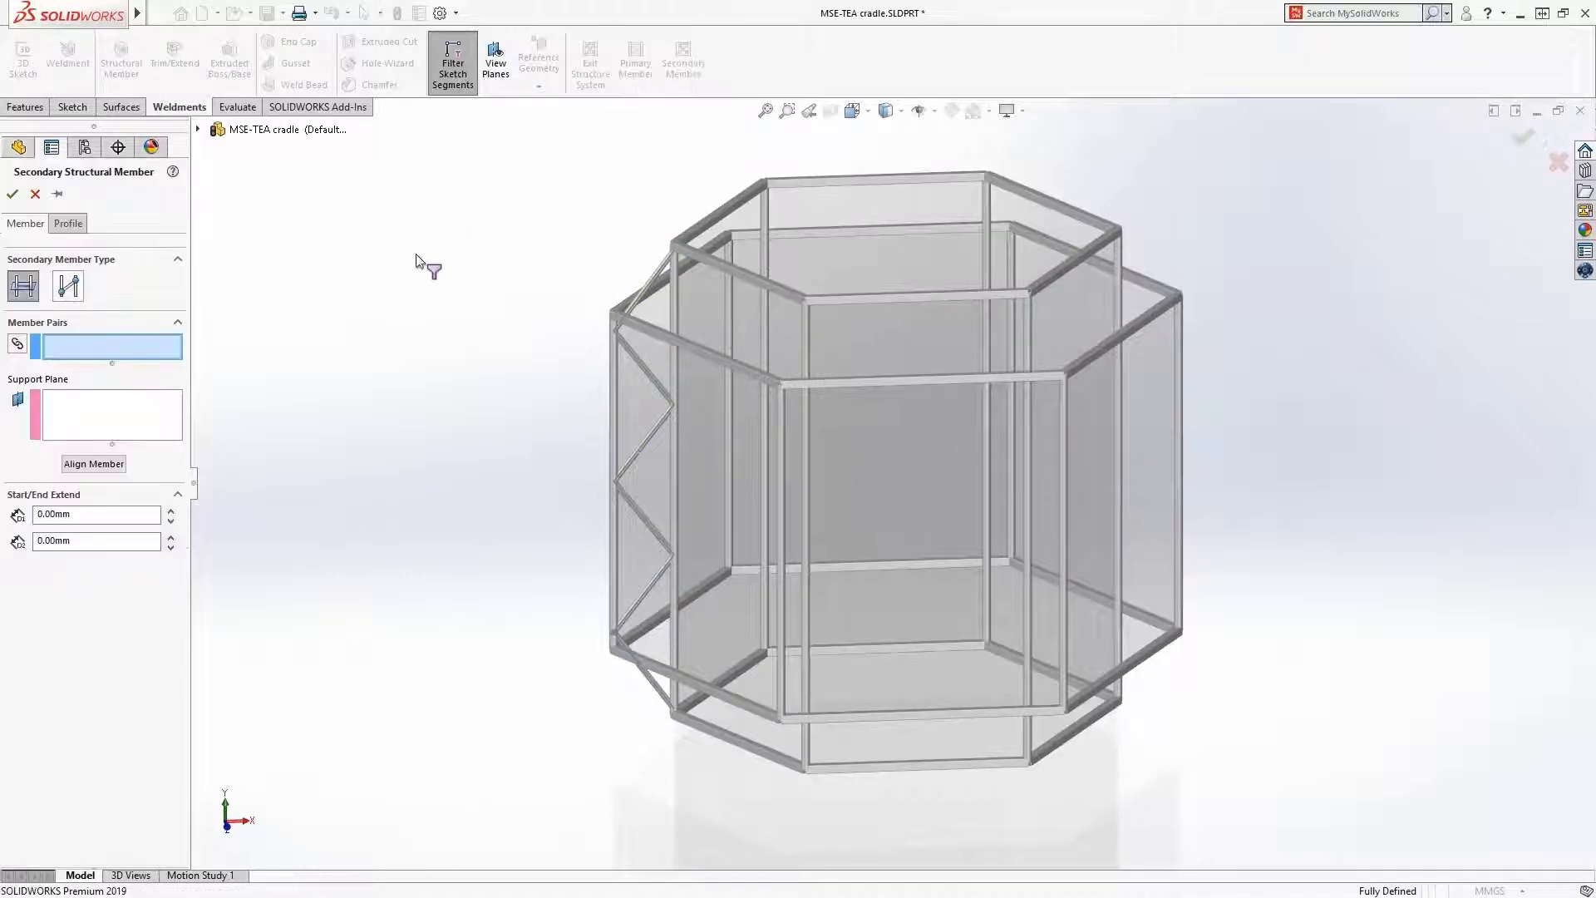
pyautogui.click(103, 405)
pyautogui.click(198, 128)
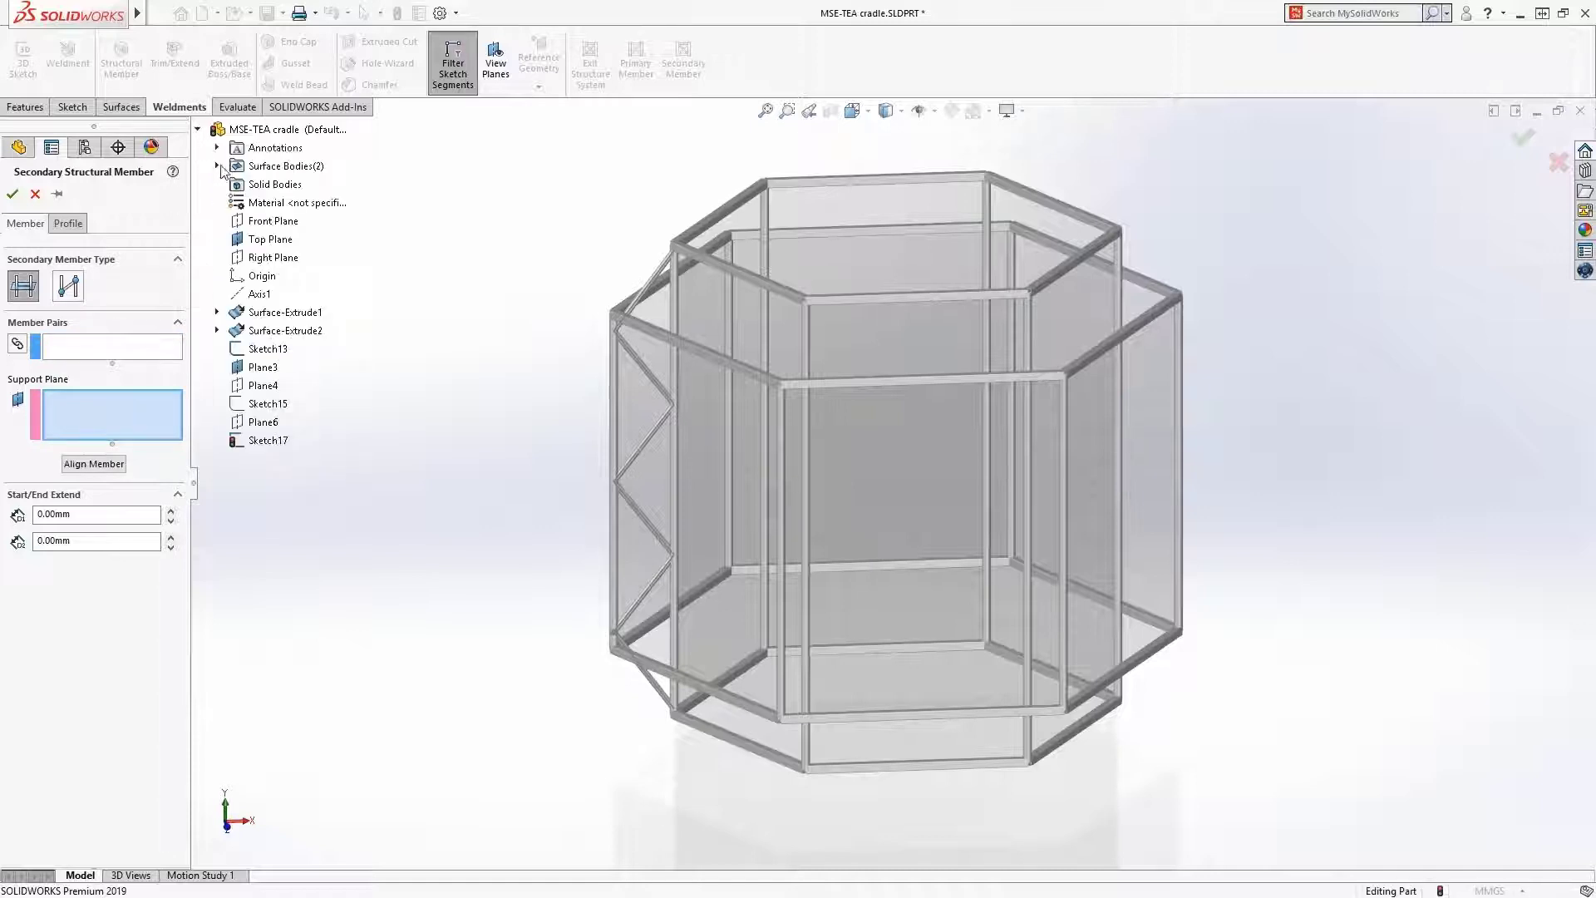
pyautogui.click(249, 239)
pyautogui.click(248, 368)
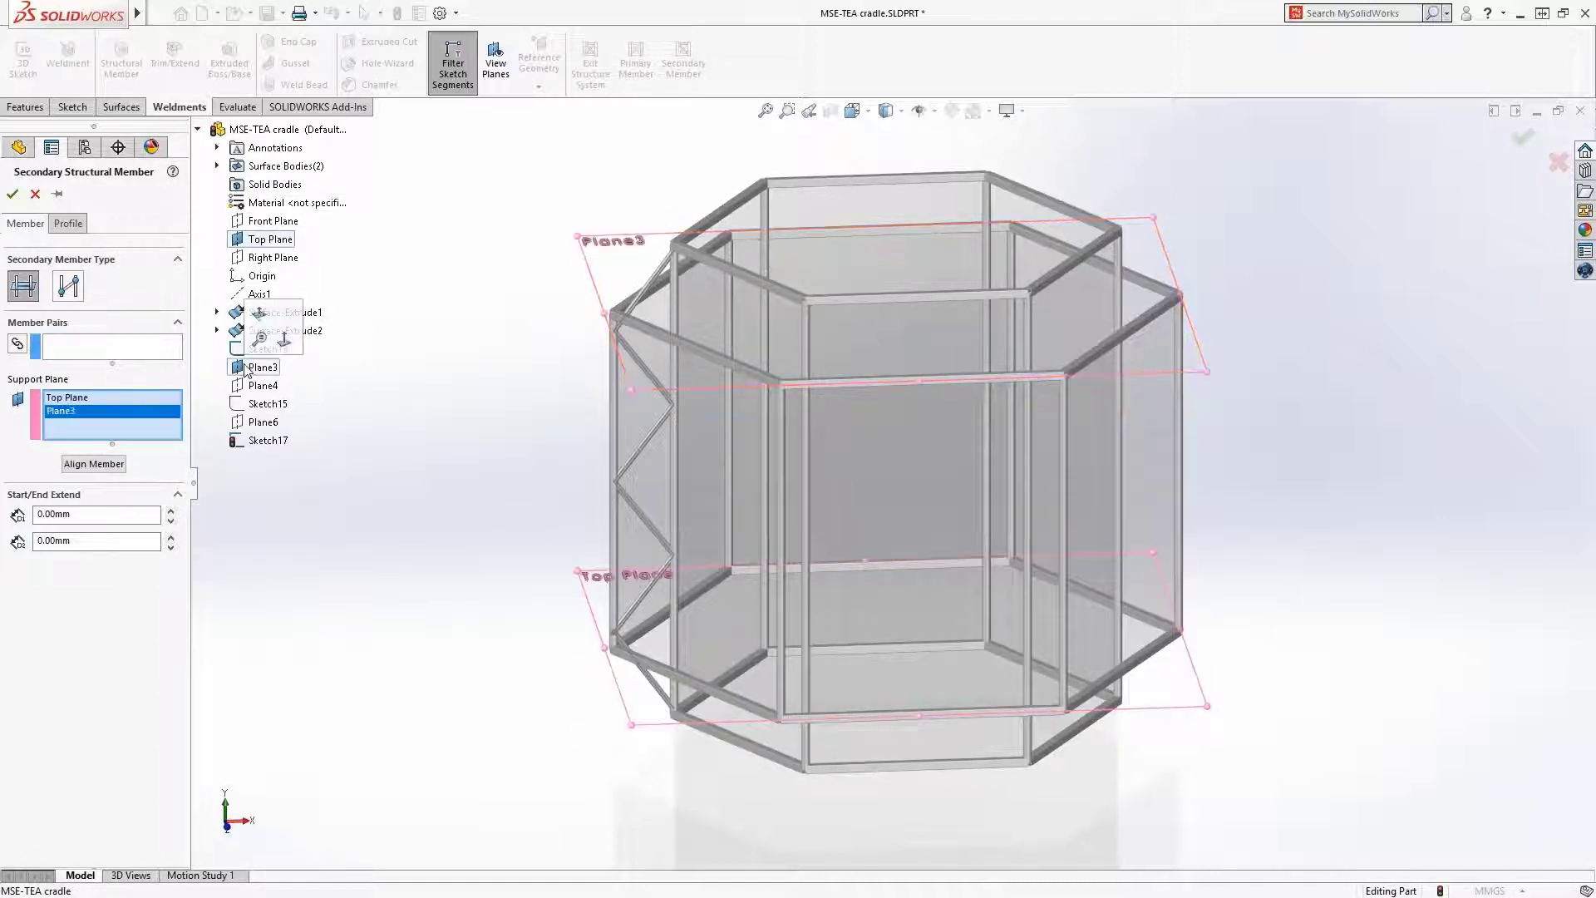
# Turn on chained member pairs and pick the inner hexagon's vertical members in sequence to close the loop.
pyautogui.click(18, 345)
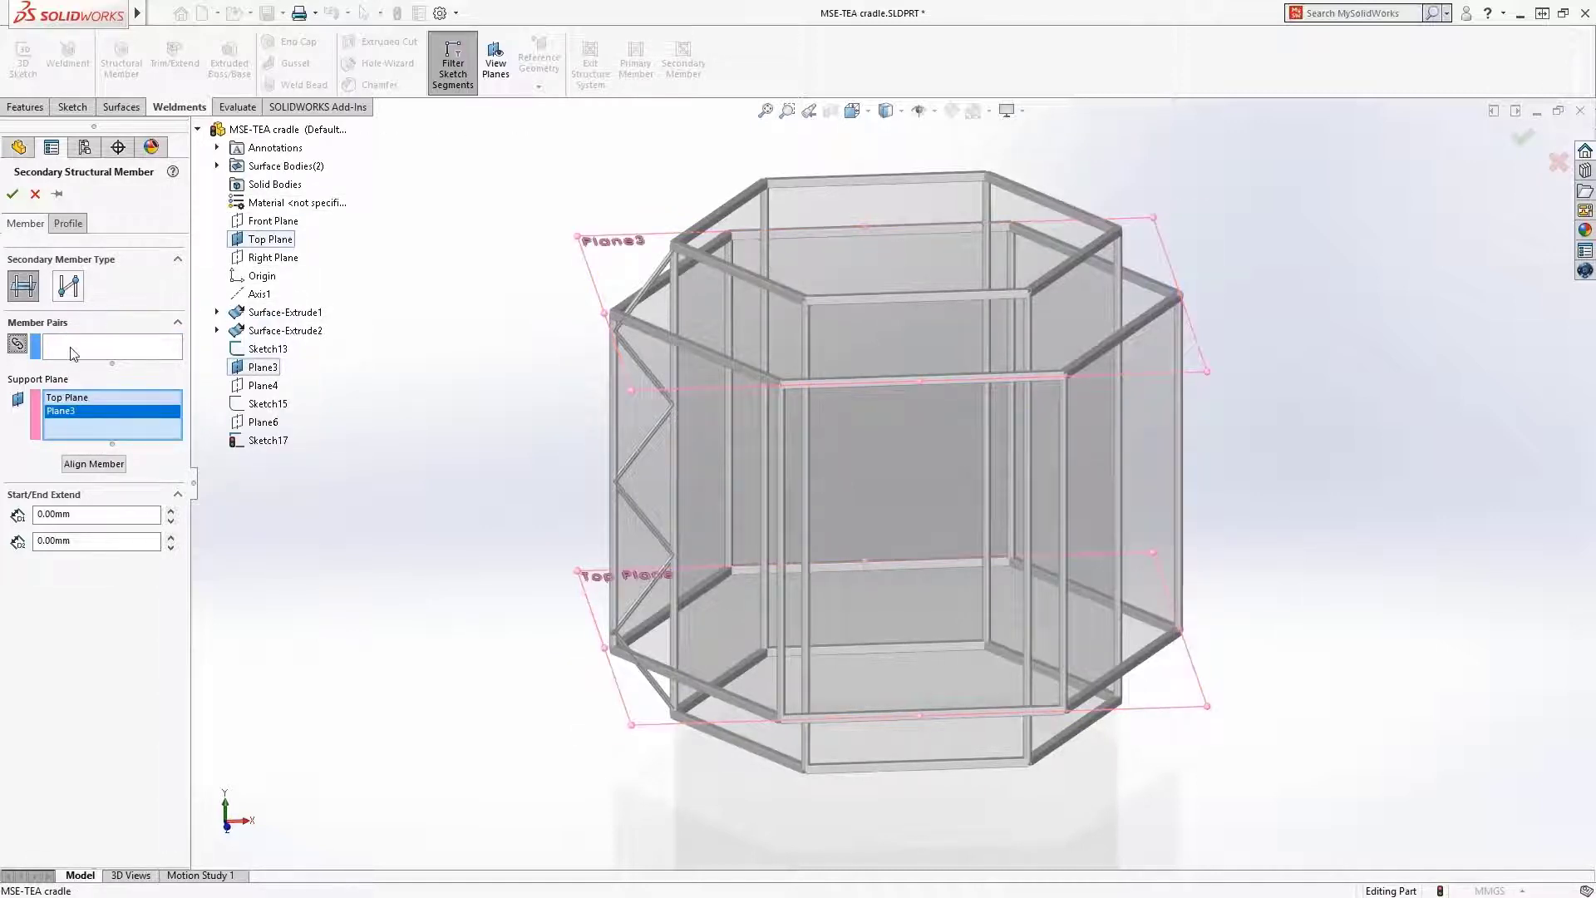
pyautogui.click(672, 281)
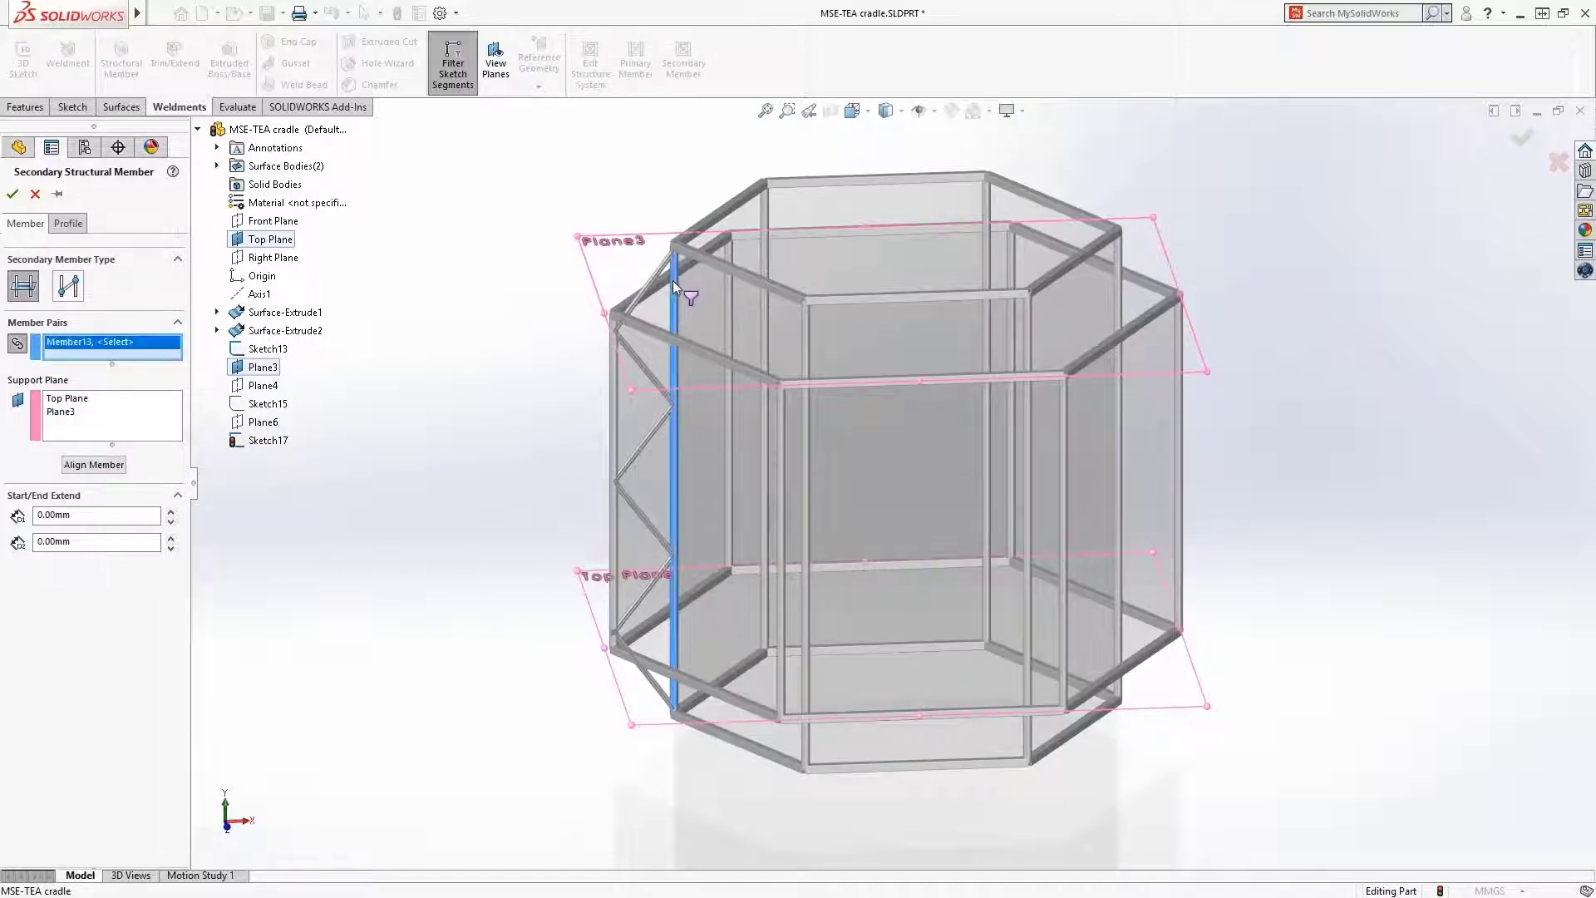
pyautogui.click(764, 212)
pyautogui.click(986, 210)
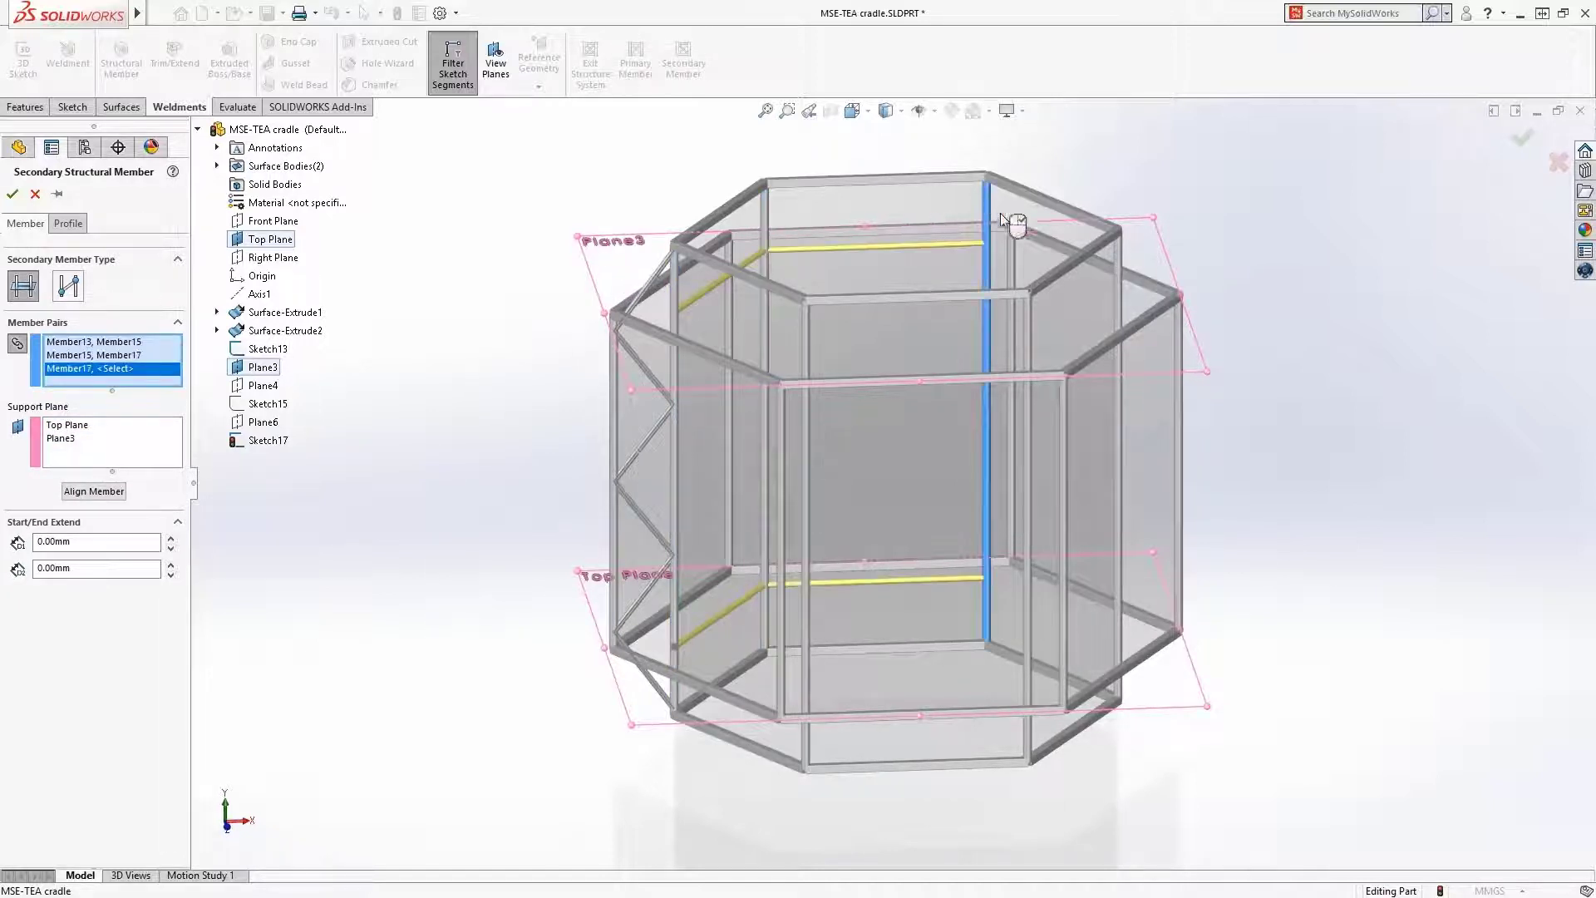
pyautogui.click(1117, 254)
pyautogui.click(1031, 306)
pyautogui.click(672, 306)
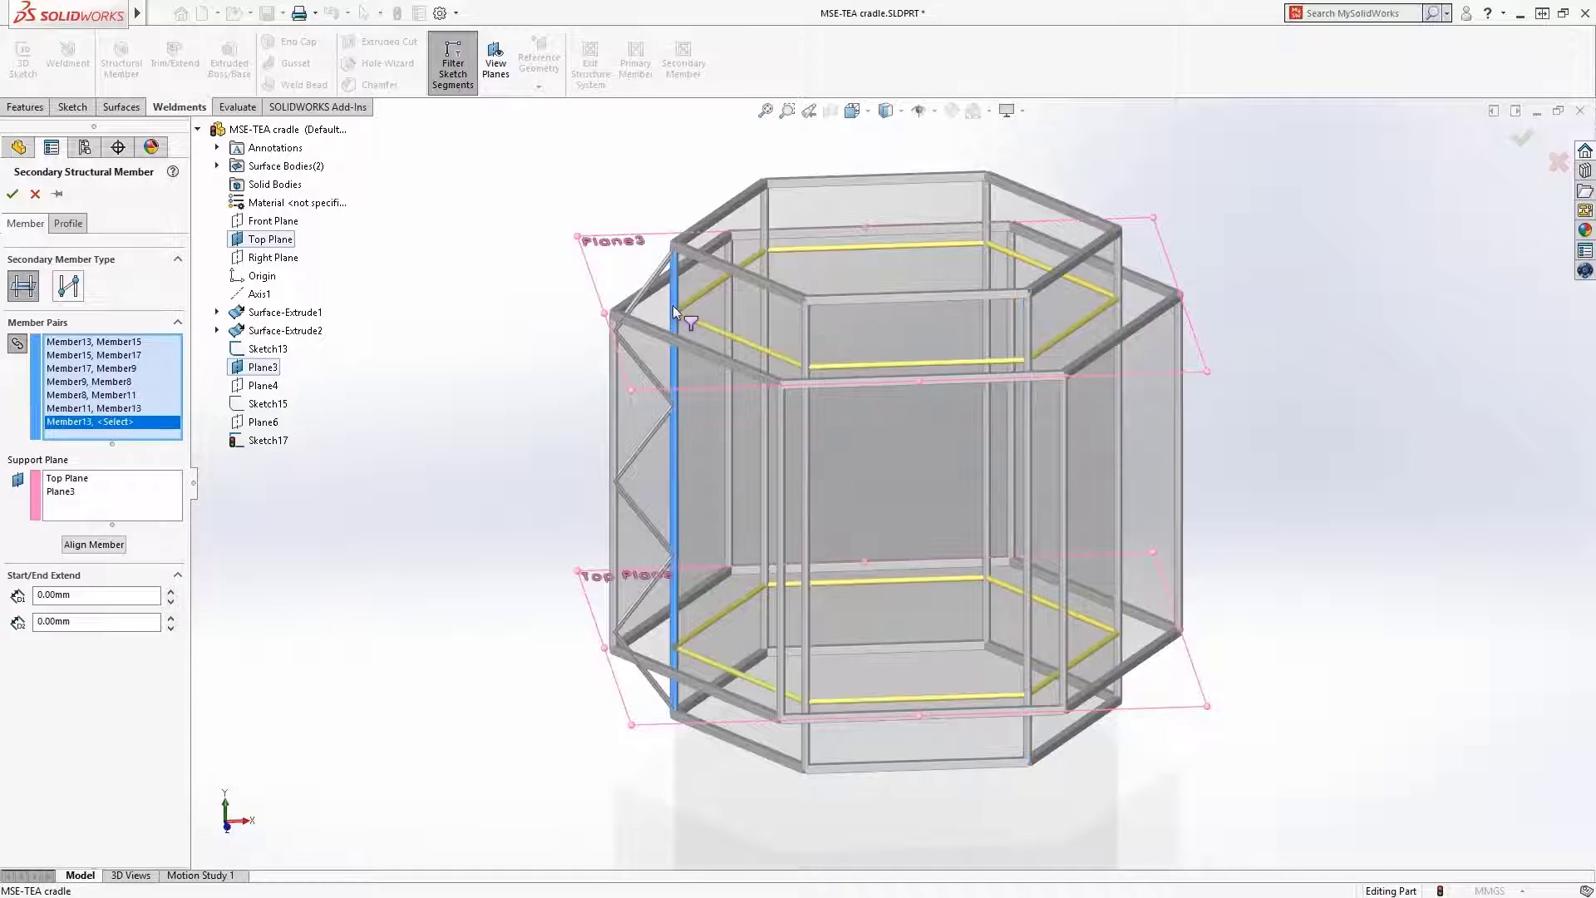
# Create the secondary members with a square tube profile matching the frame's horizontal members.
pyautogui.click(68, 224)
pyautogui.click(77, 336)
pyautogui.click(79, 365)
pyautogui.click(81, 378)
pyautogui.click(53, 479)
pyautogui.click(12, 196)
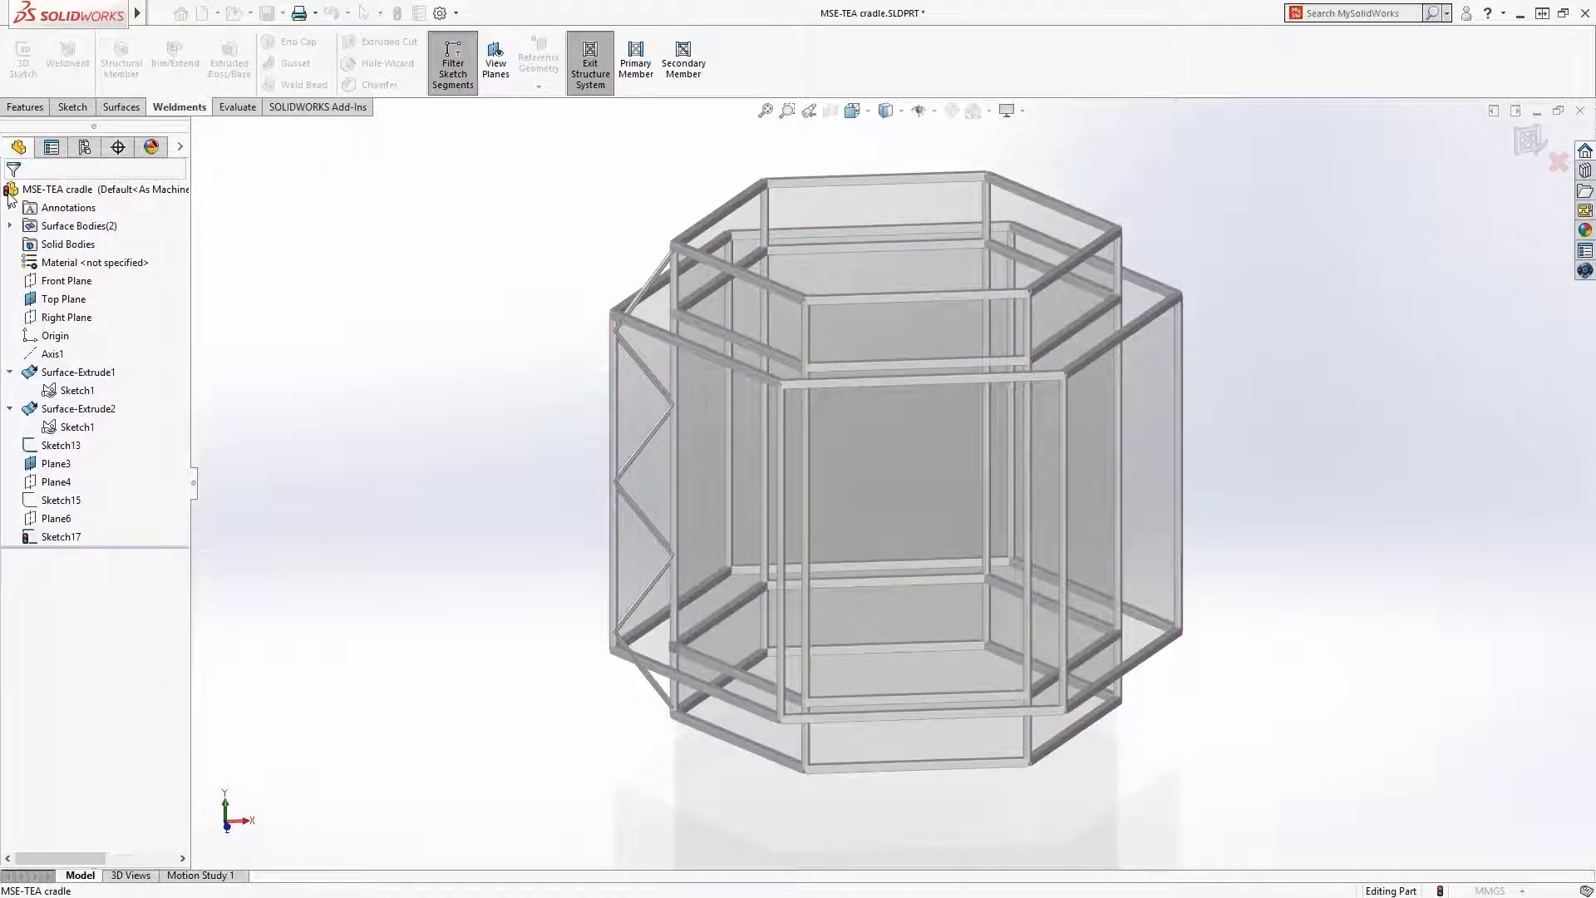
# Finish the structure system and switch both simple corner groups, where the end braces meet the vertical member, to body trim.
pyautogui.press('z')
pyautogui.moveTo(572, 378); pyautogui.dragTo(724, 247)
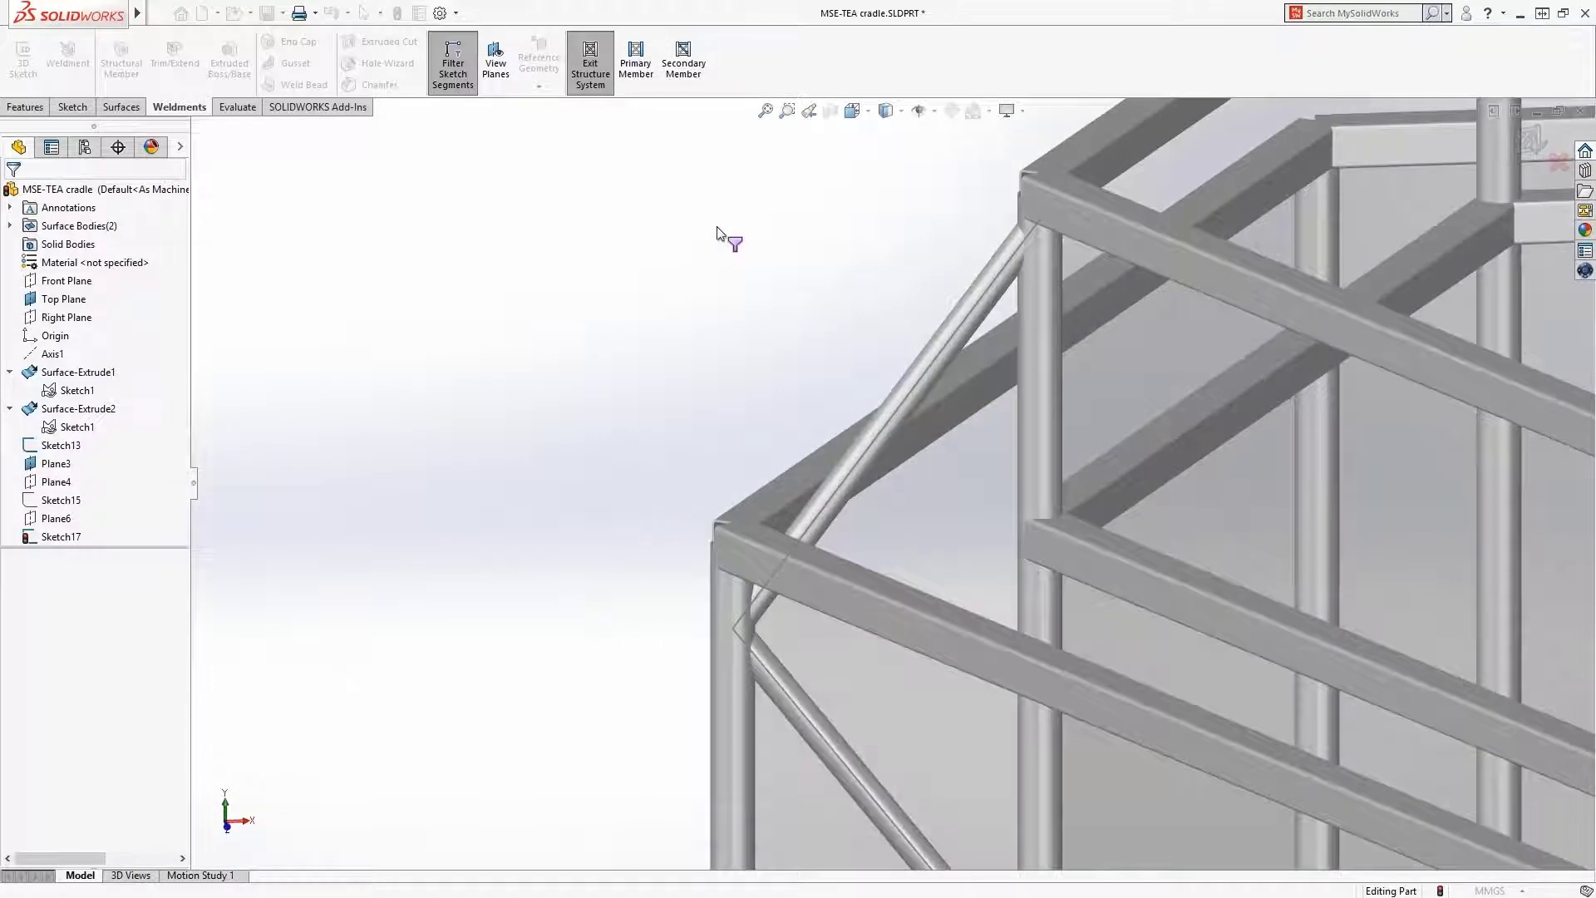
pyautogui.click(585, 74)
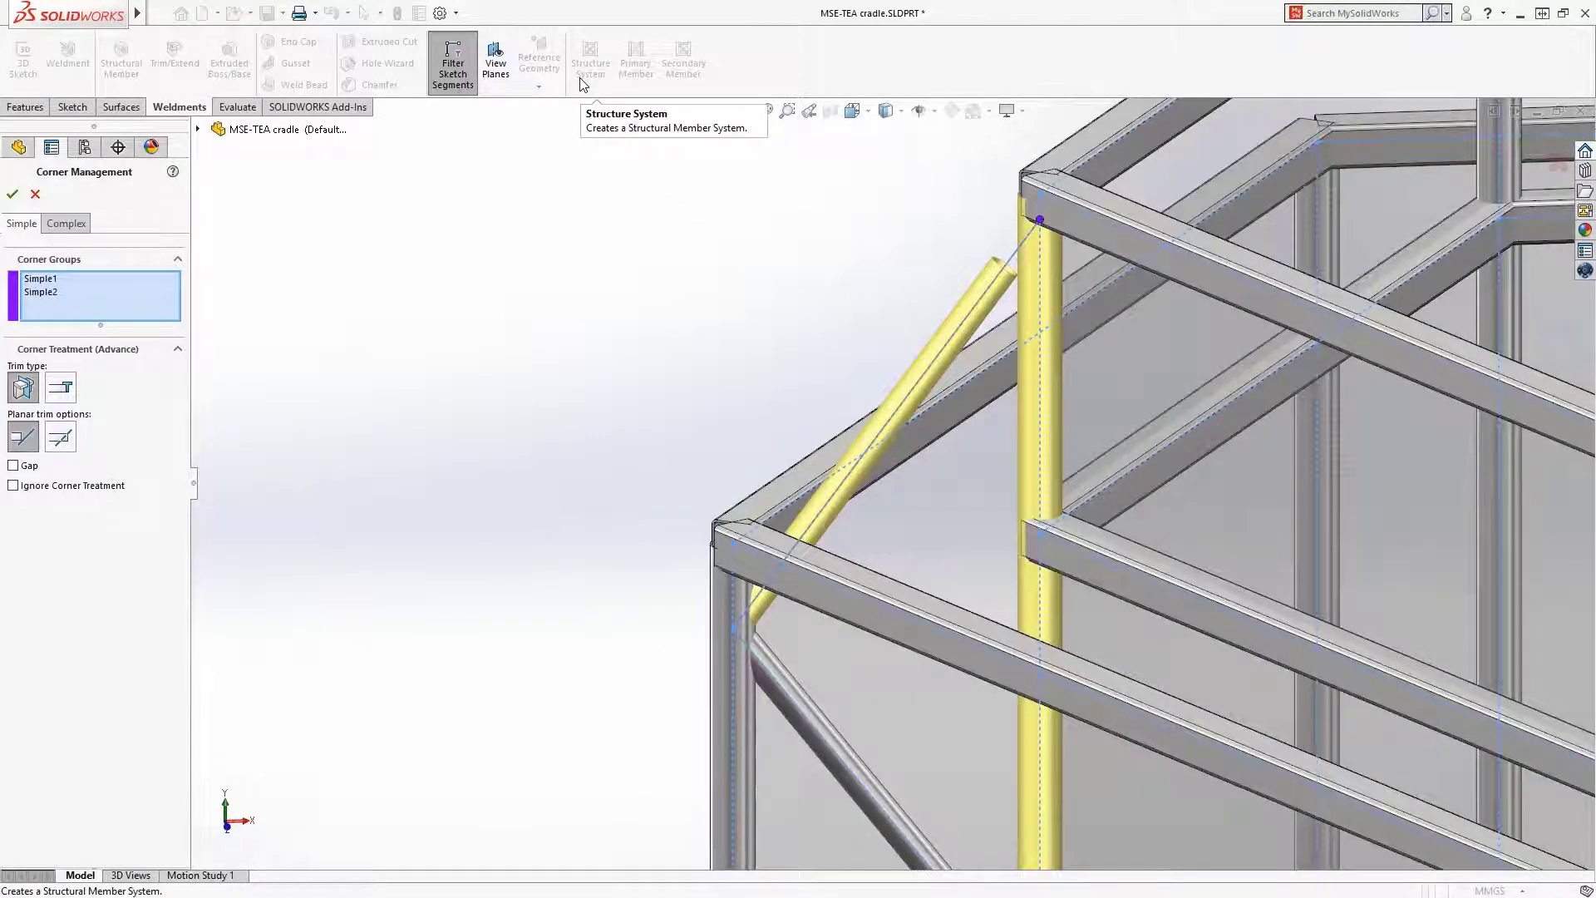
pyautogui.click(33, 291)
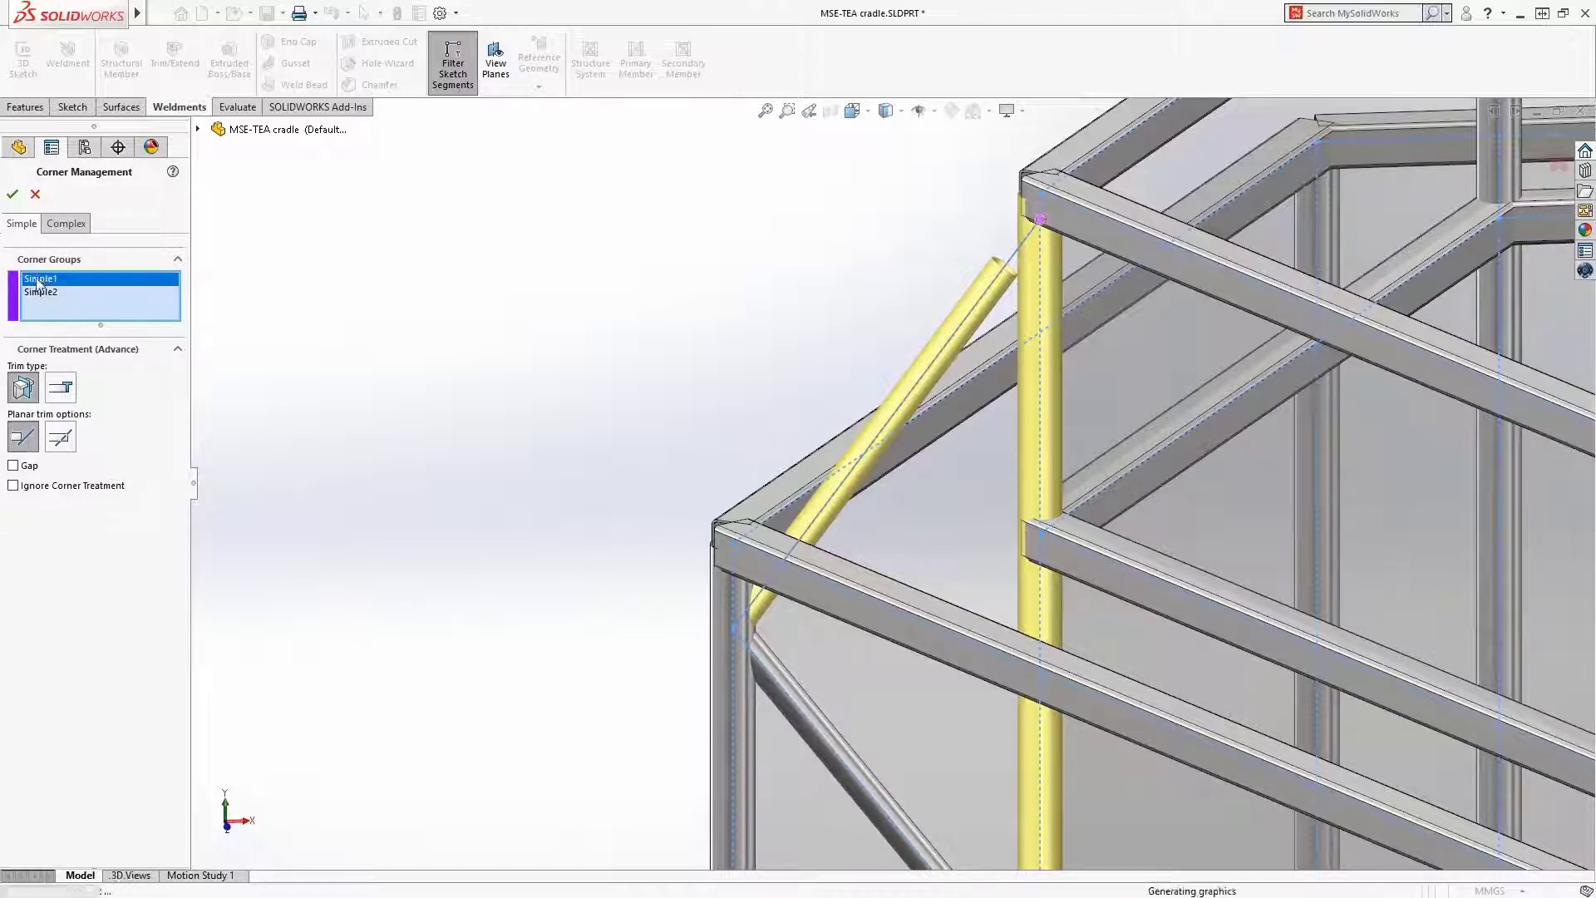
pyautogui.click(61, 388)
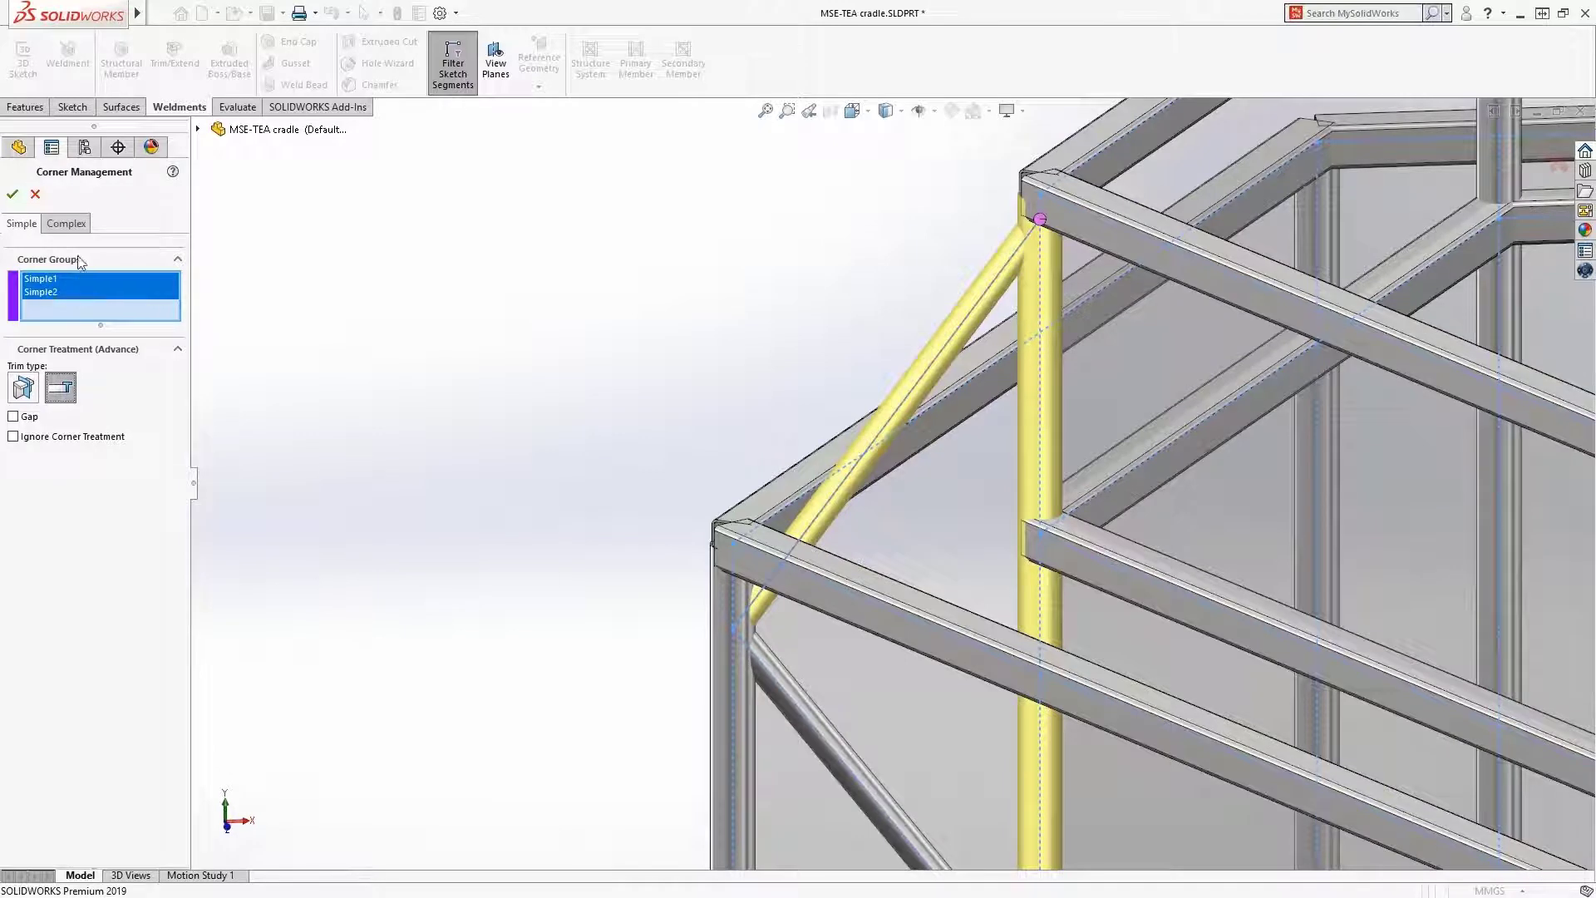
# At the outer hexagon's upper complex corner, set vertical Member36 to trim order 2 and make it a planar-trimmed member.
pyautogui.click(70, 226)
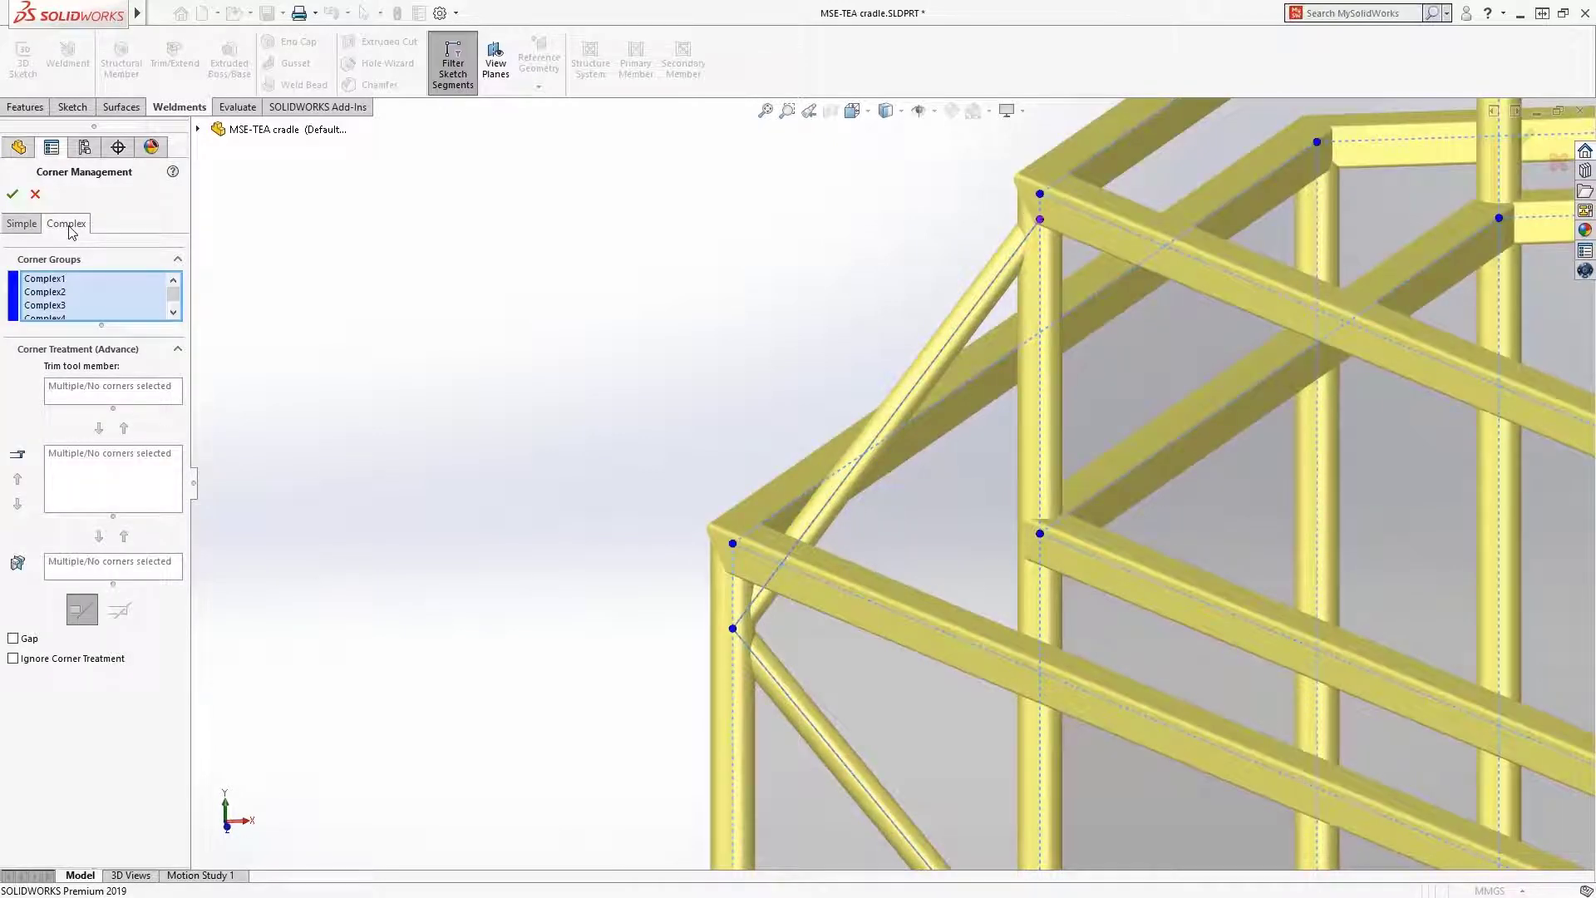
pyautogui.click(732, 546)
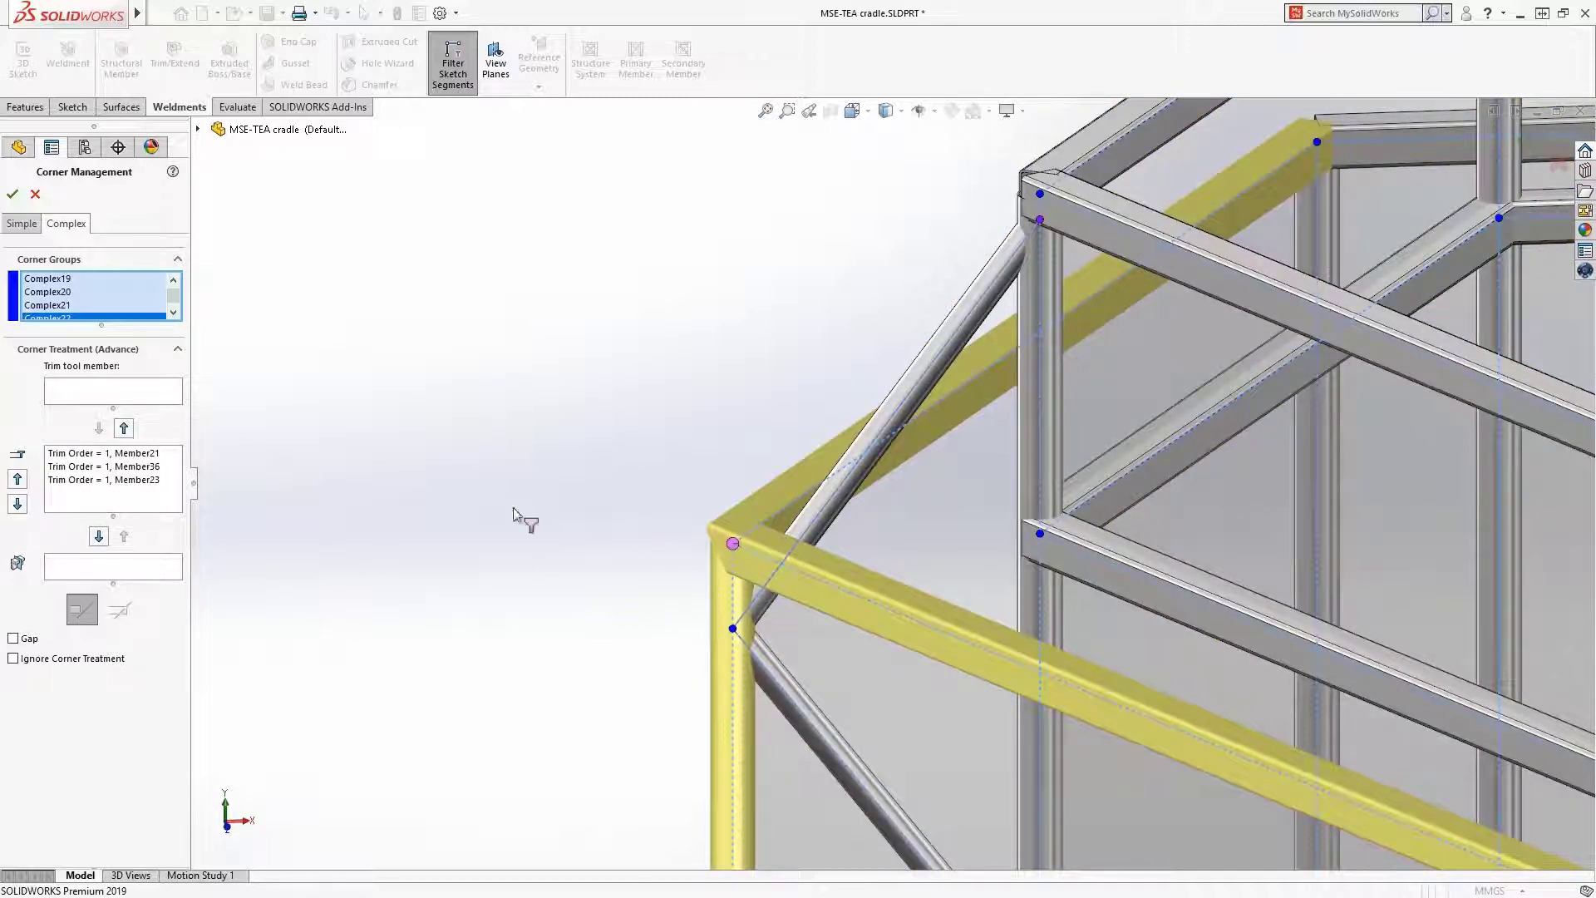
pyautogui.click(150, 455)
pyautogui.click(147, 467)
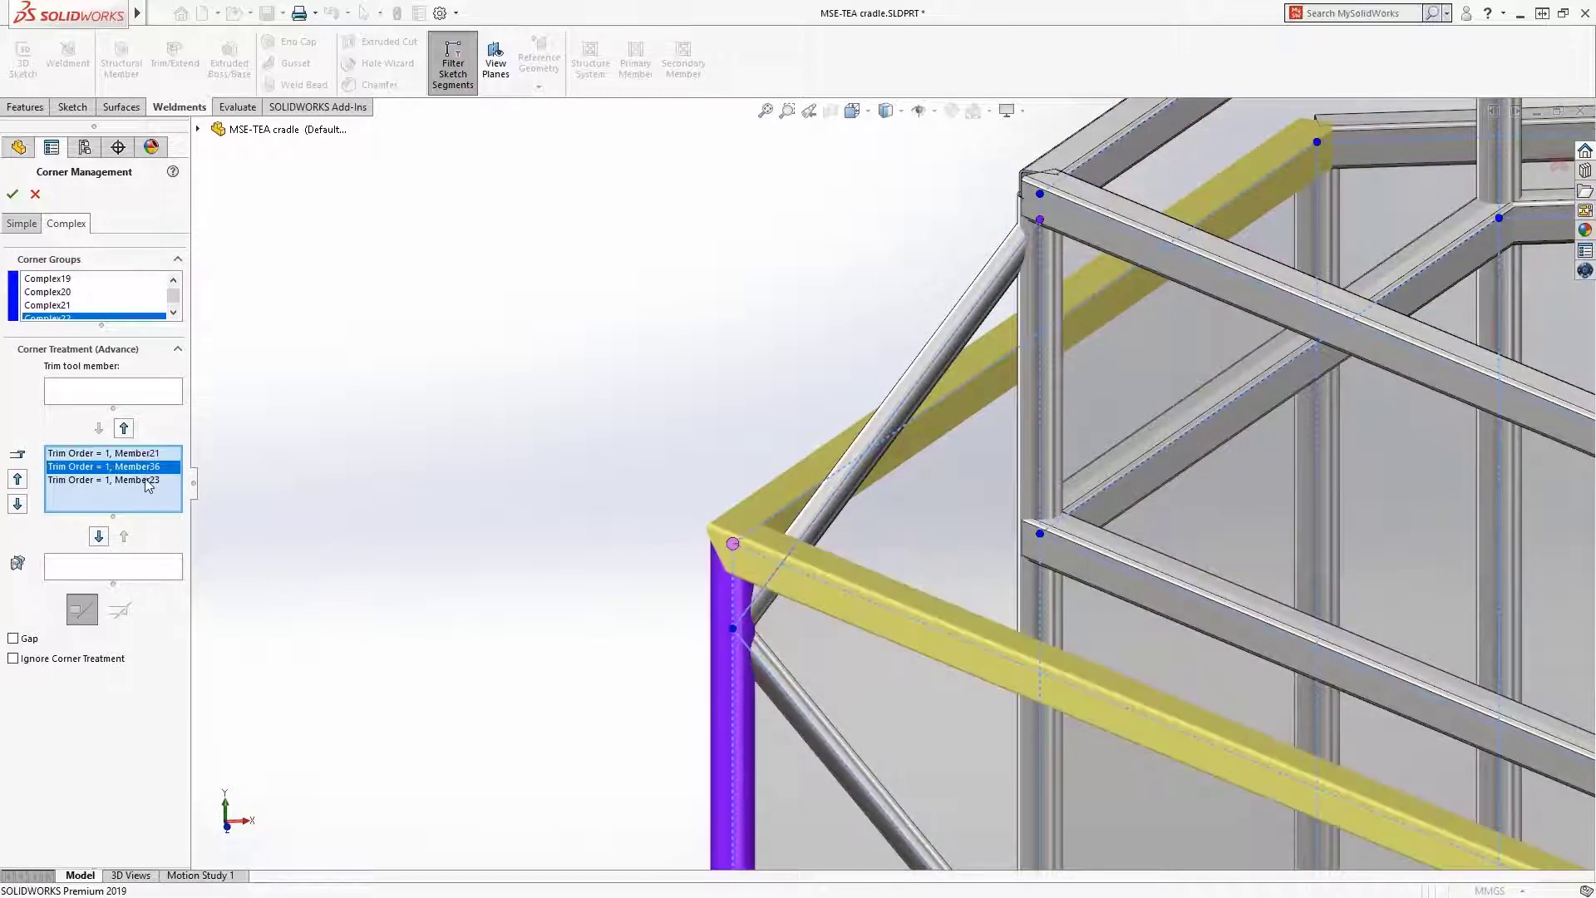
pyautogui.click(144, 478)
pyautogui.click(145, 468)
pyautogui.click(18, 503)
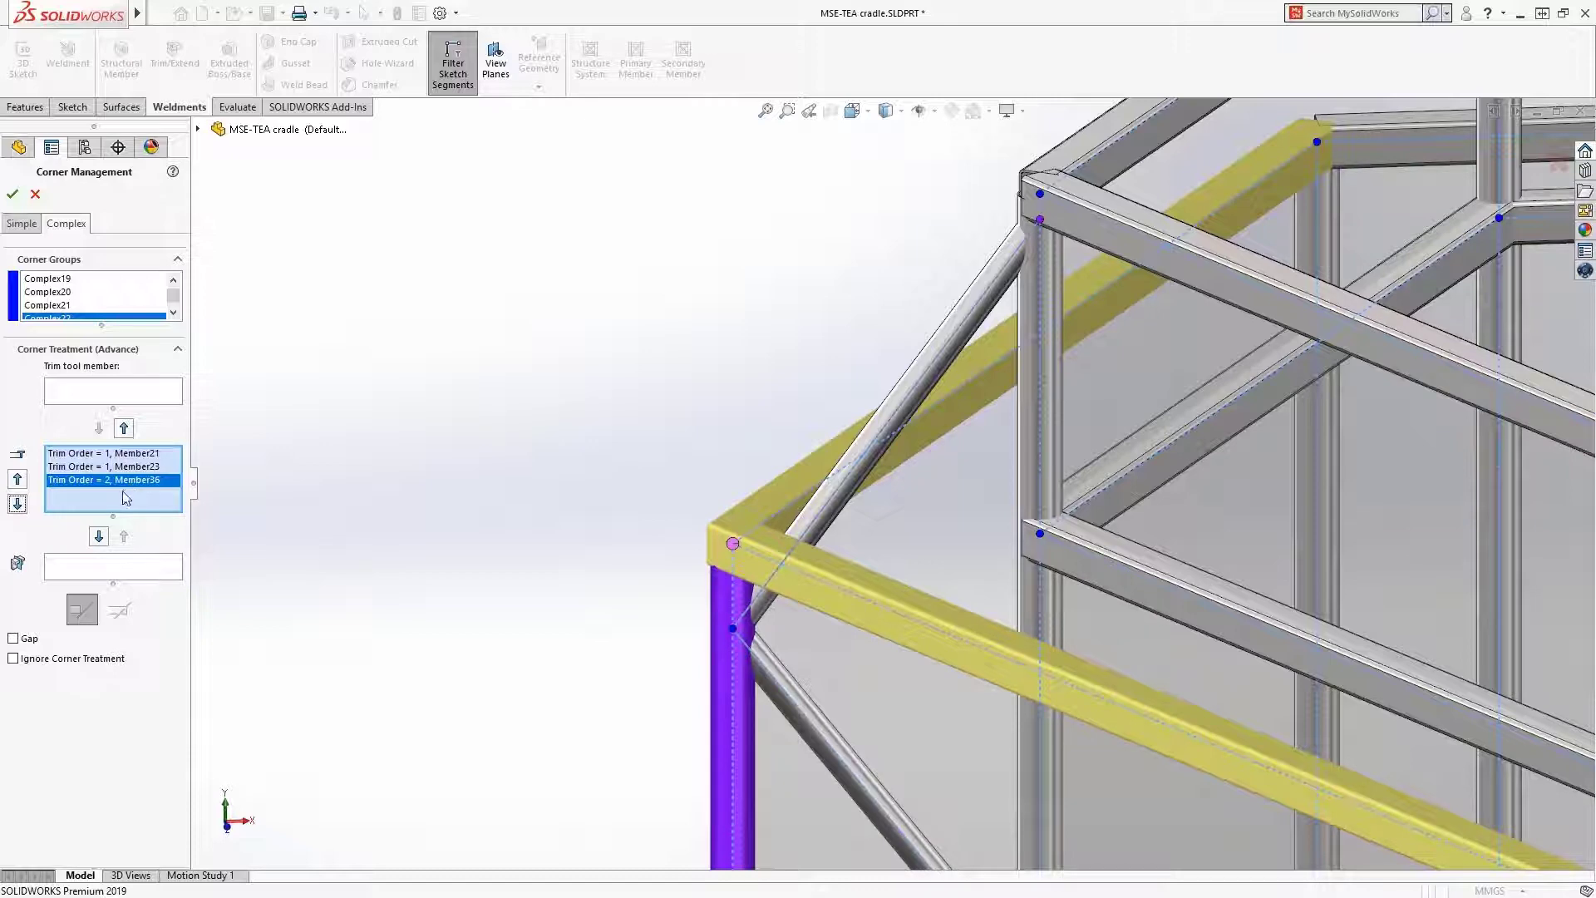
pyautogui.click(99, 536)
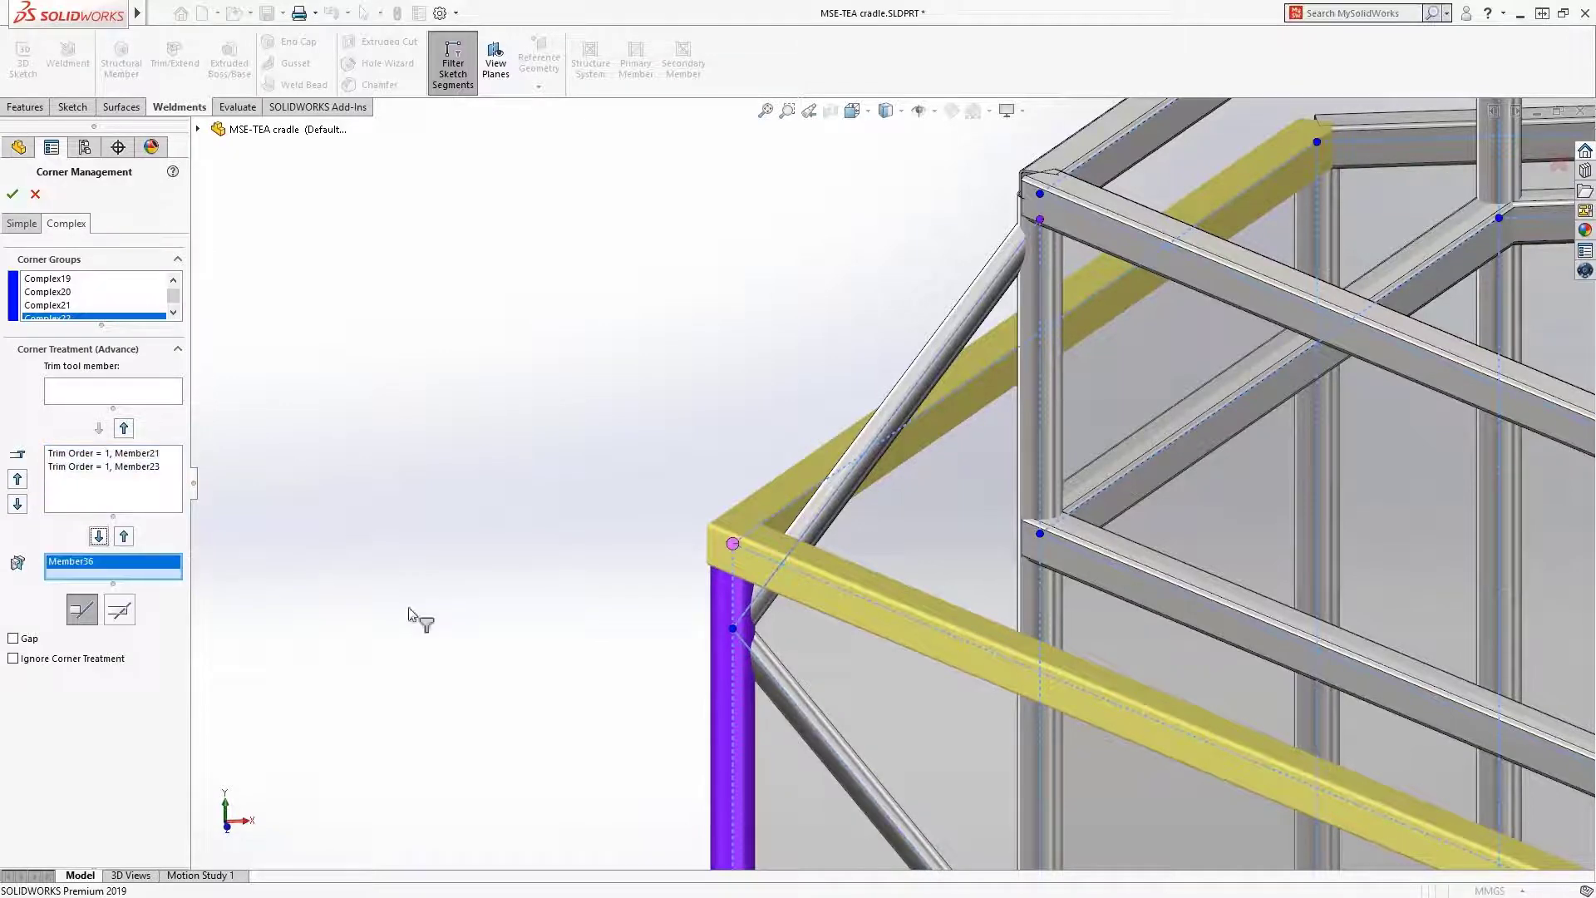
# Examine the trim tool member and the trimmed members at the complex corner where the inner hexagon's vertical meets the secondary members.
pyautogui.moveTo(748, 567)
pyautogui.mouseDown(button='middle')
pyautogui.moveTo(773, 457)
pyautogui.moveTo(728, 537)
pyautogui.moveTo(740, 597)
pyautogui.mouseUp(button='middle')
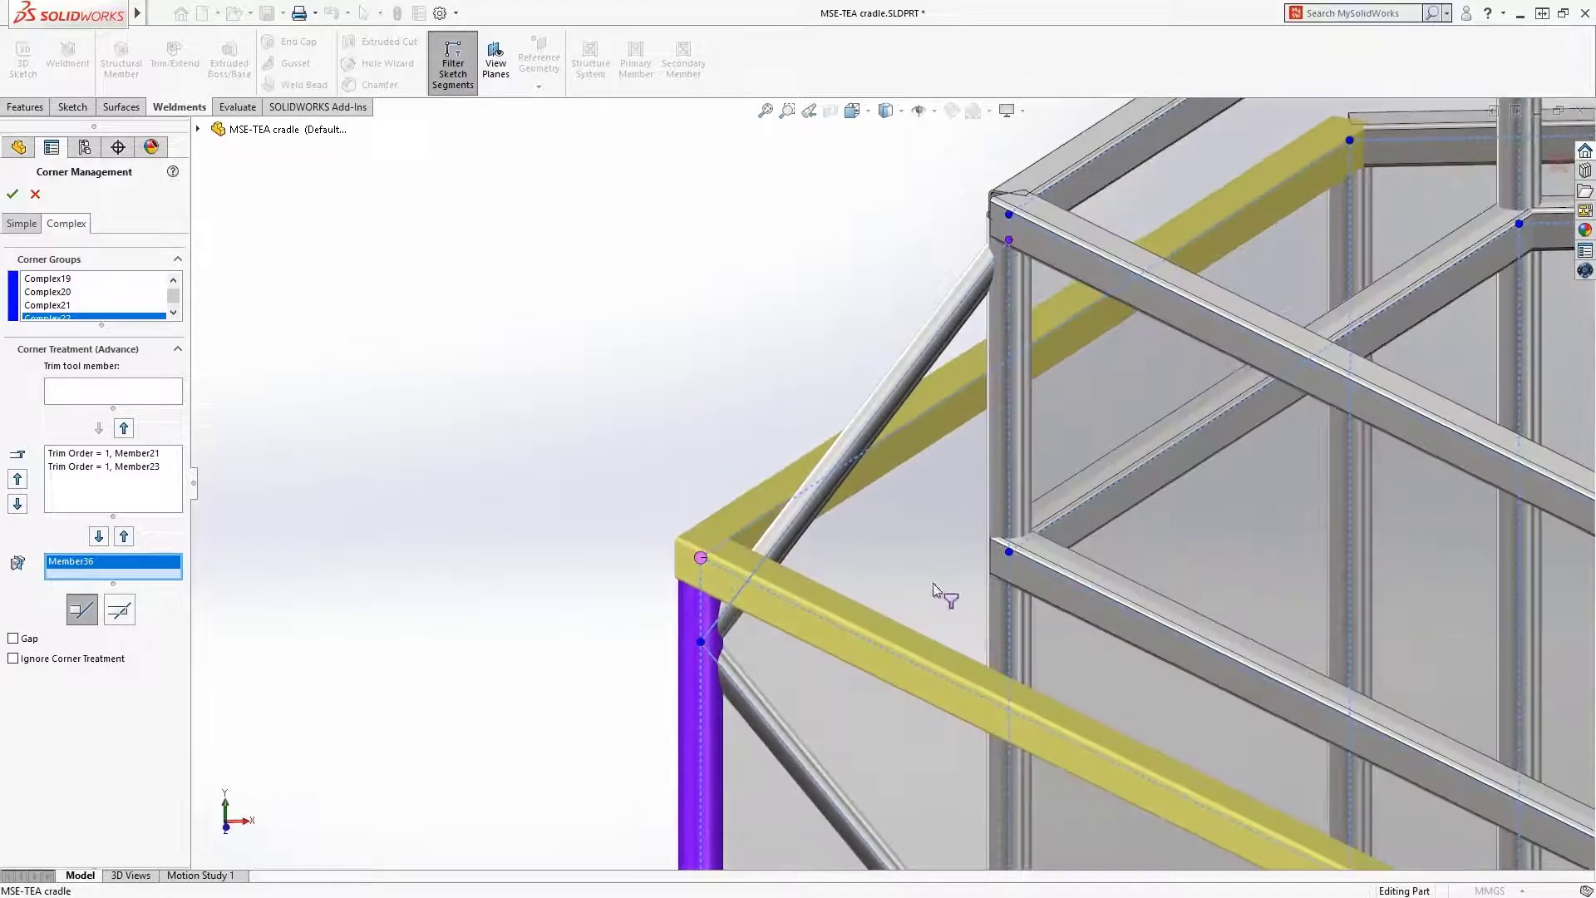
pyautogui.click(1009, 555)
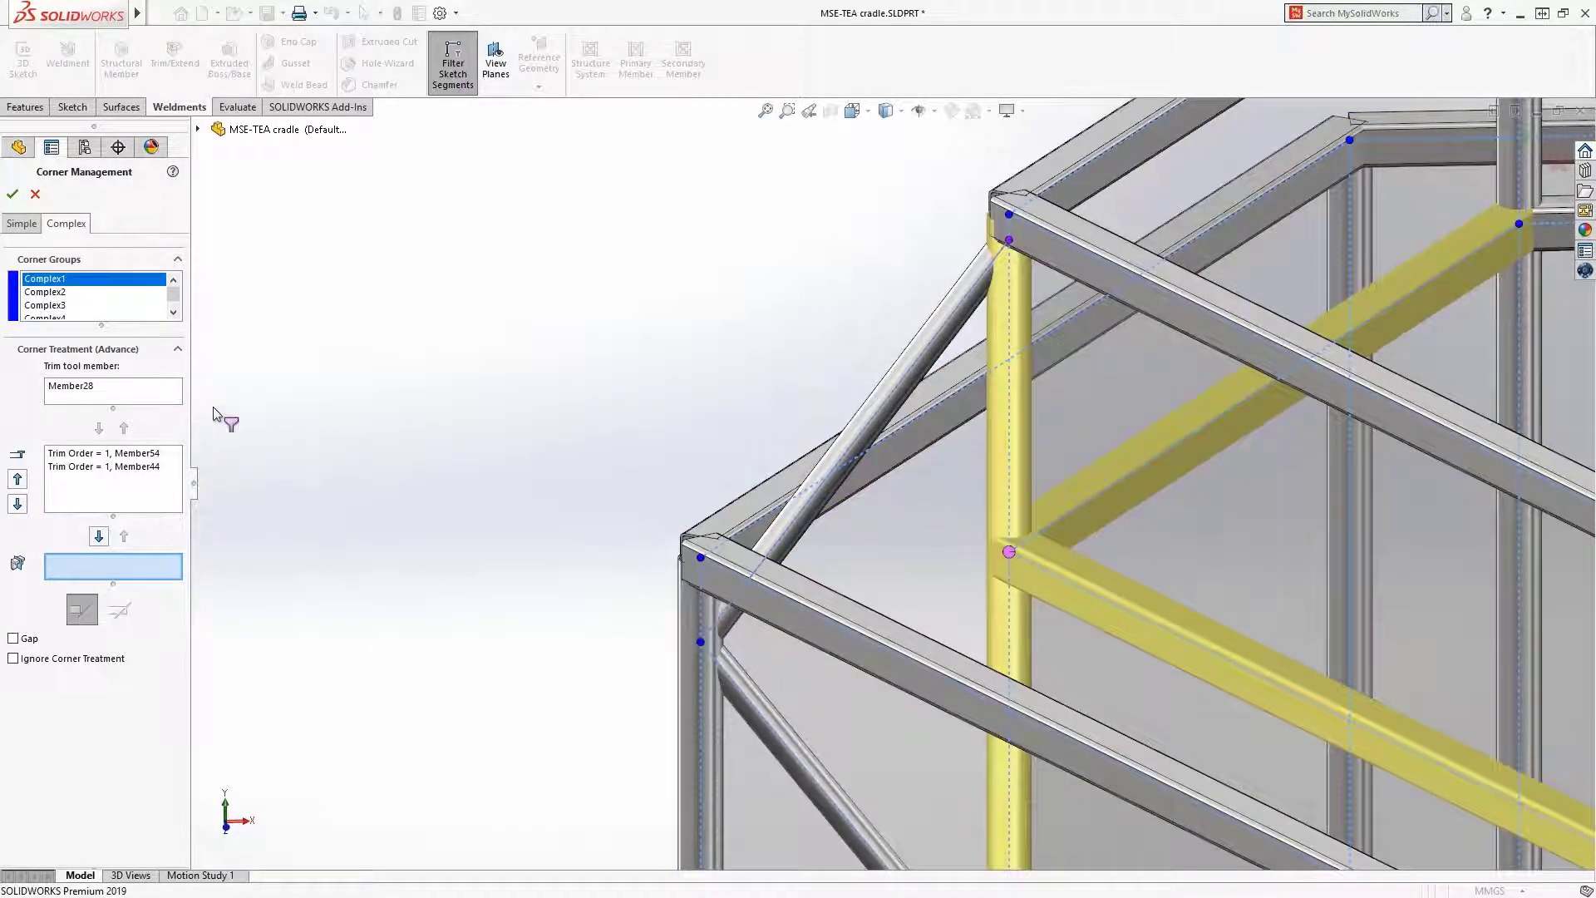
pyautogui.click(75, 387)
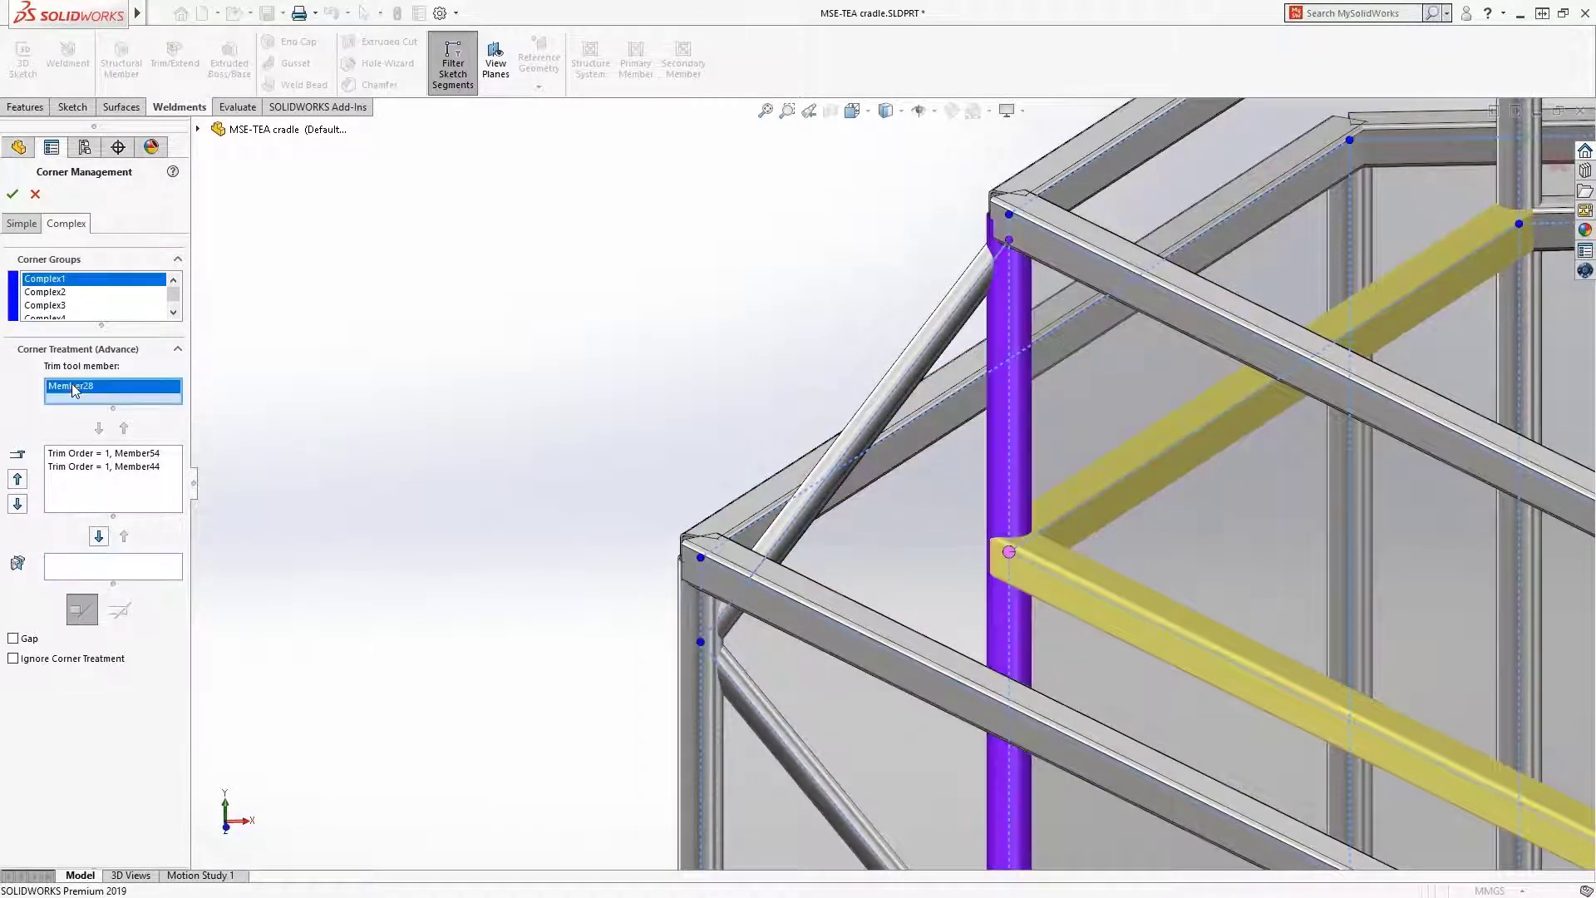
pyautogui.click(93, 455)
pyautogui.click(88, 467)
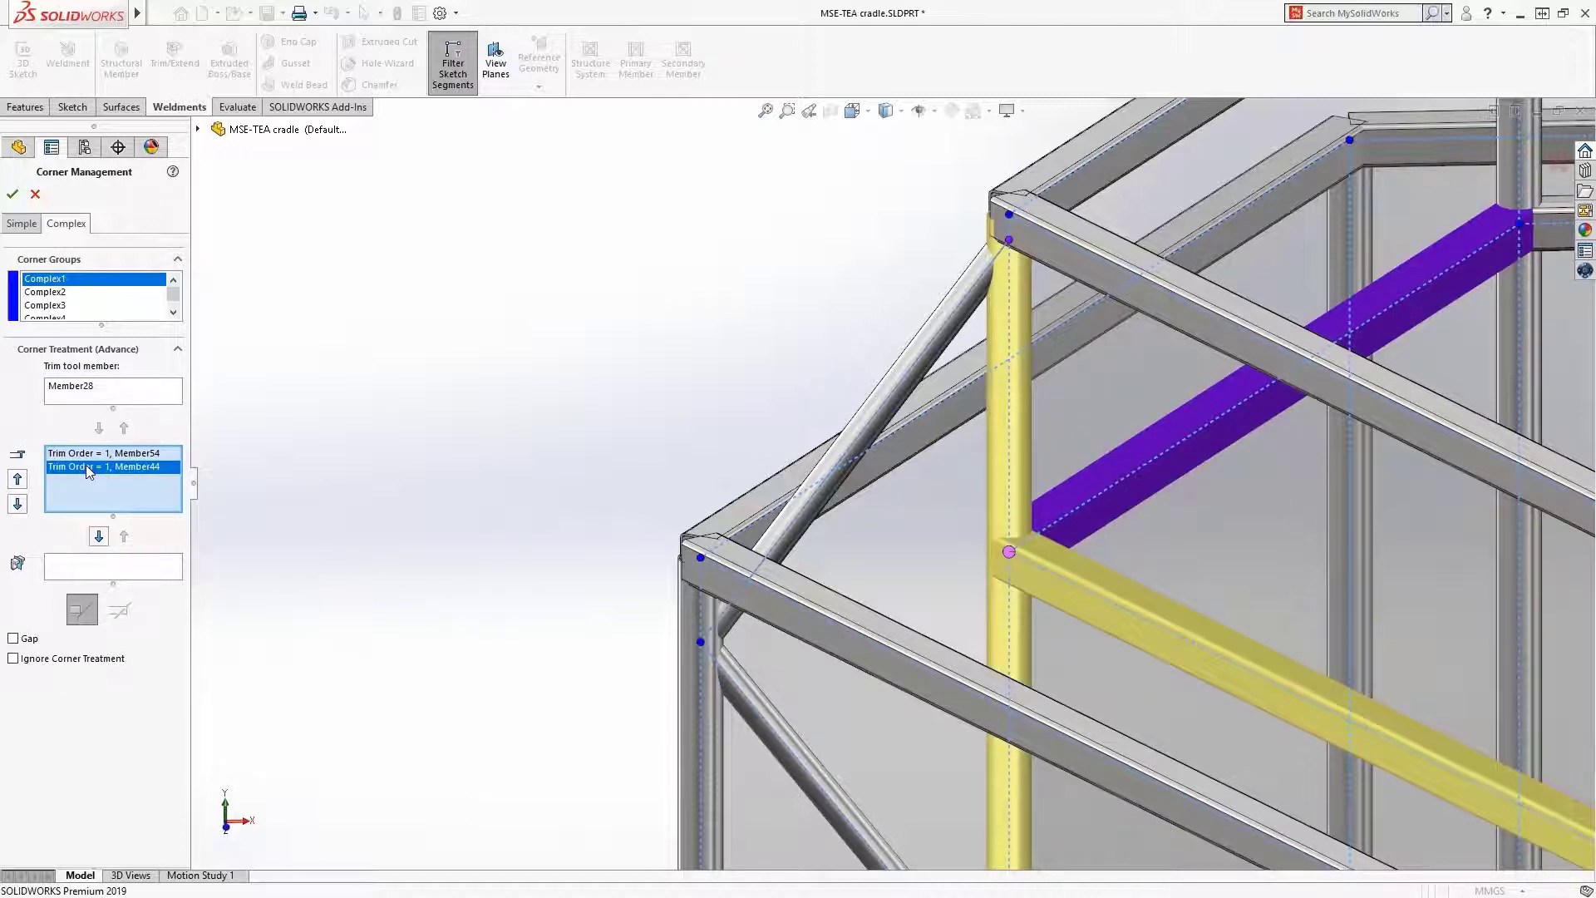
# Make vertical Member28 a planar-trimmed member at the inner hexagon's uppermost corner and accept the corner management.
pyautogui.click(1010, 216)
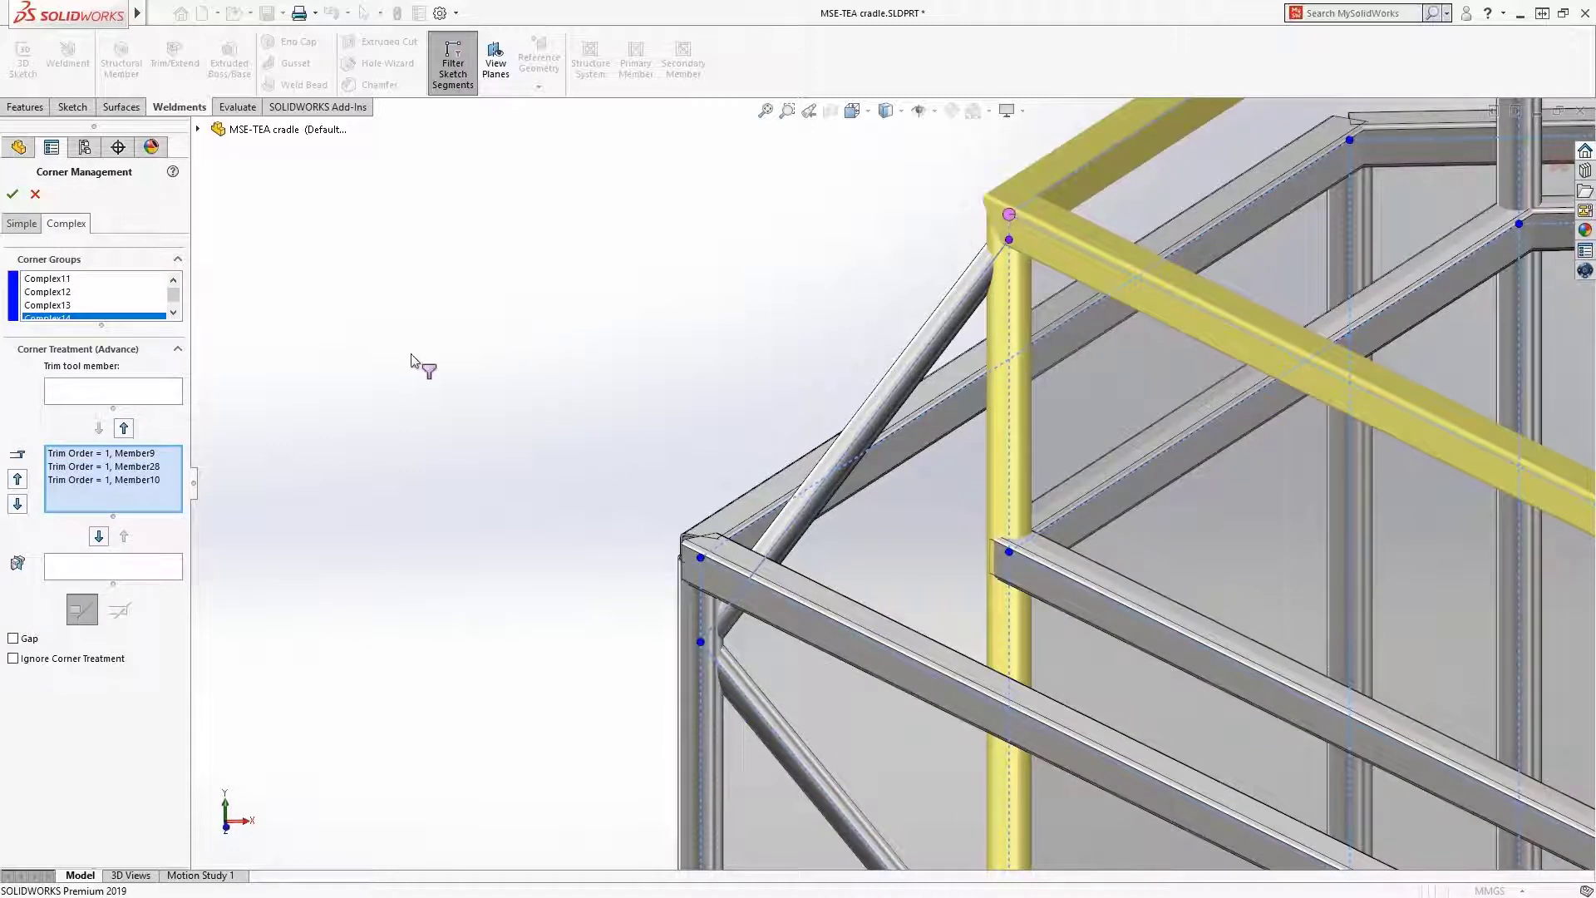
pyautogui.click(123, 467)
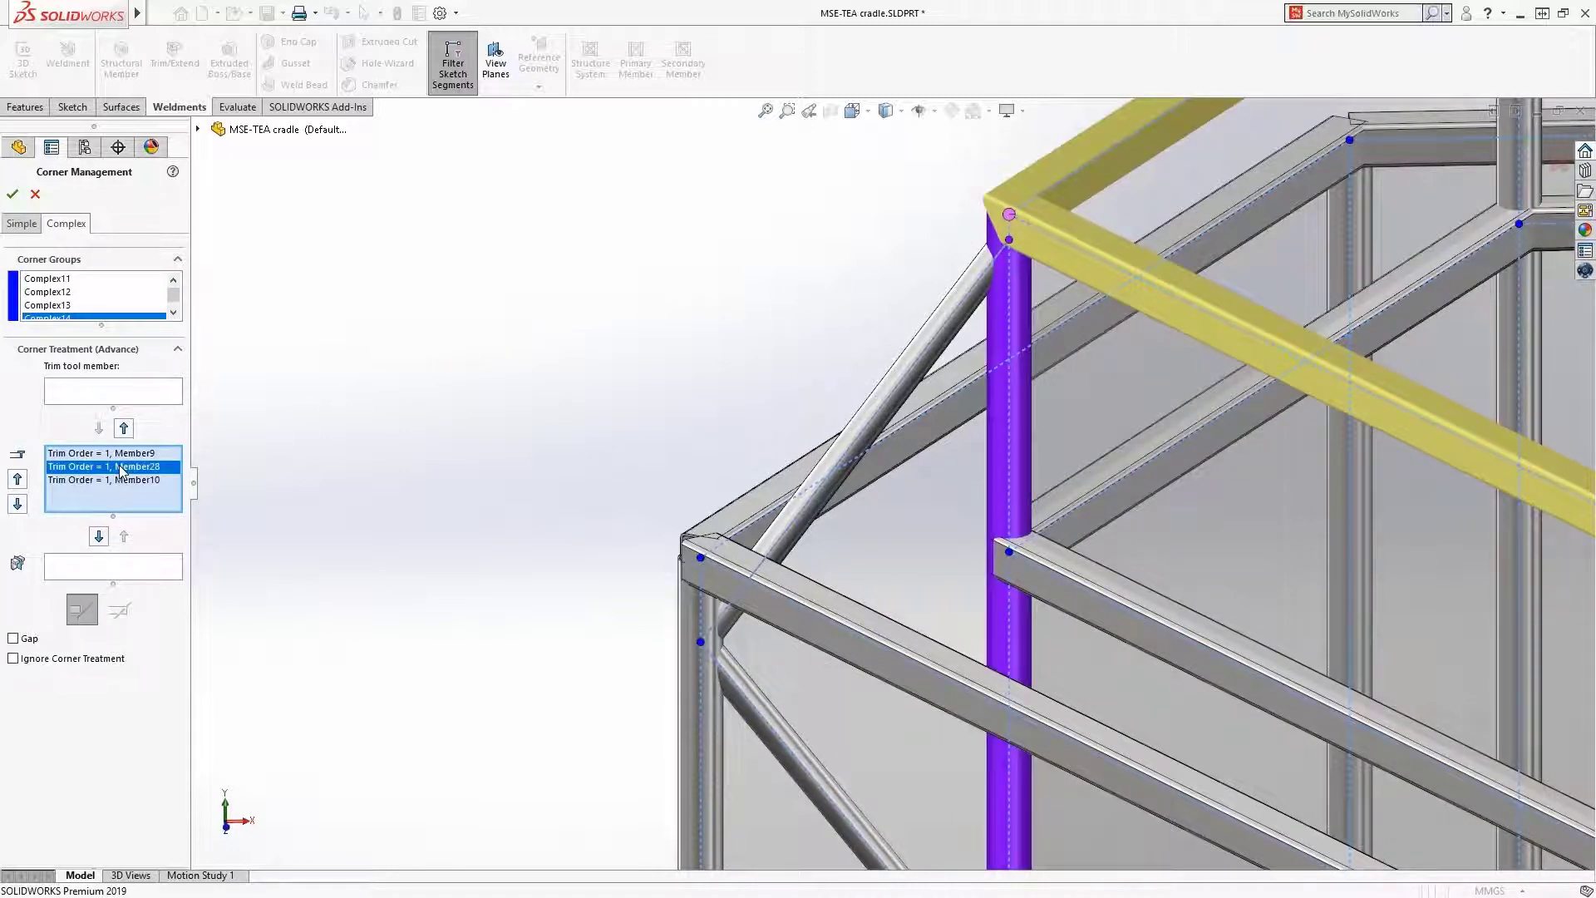
pyautogui.click(99, 536)
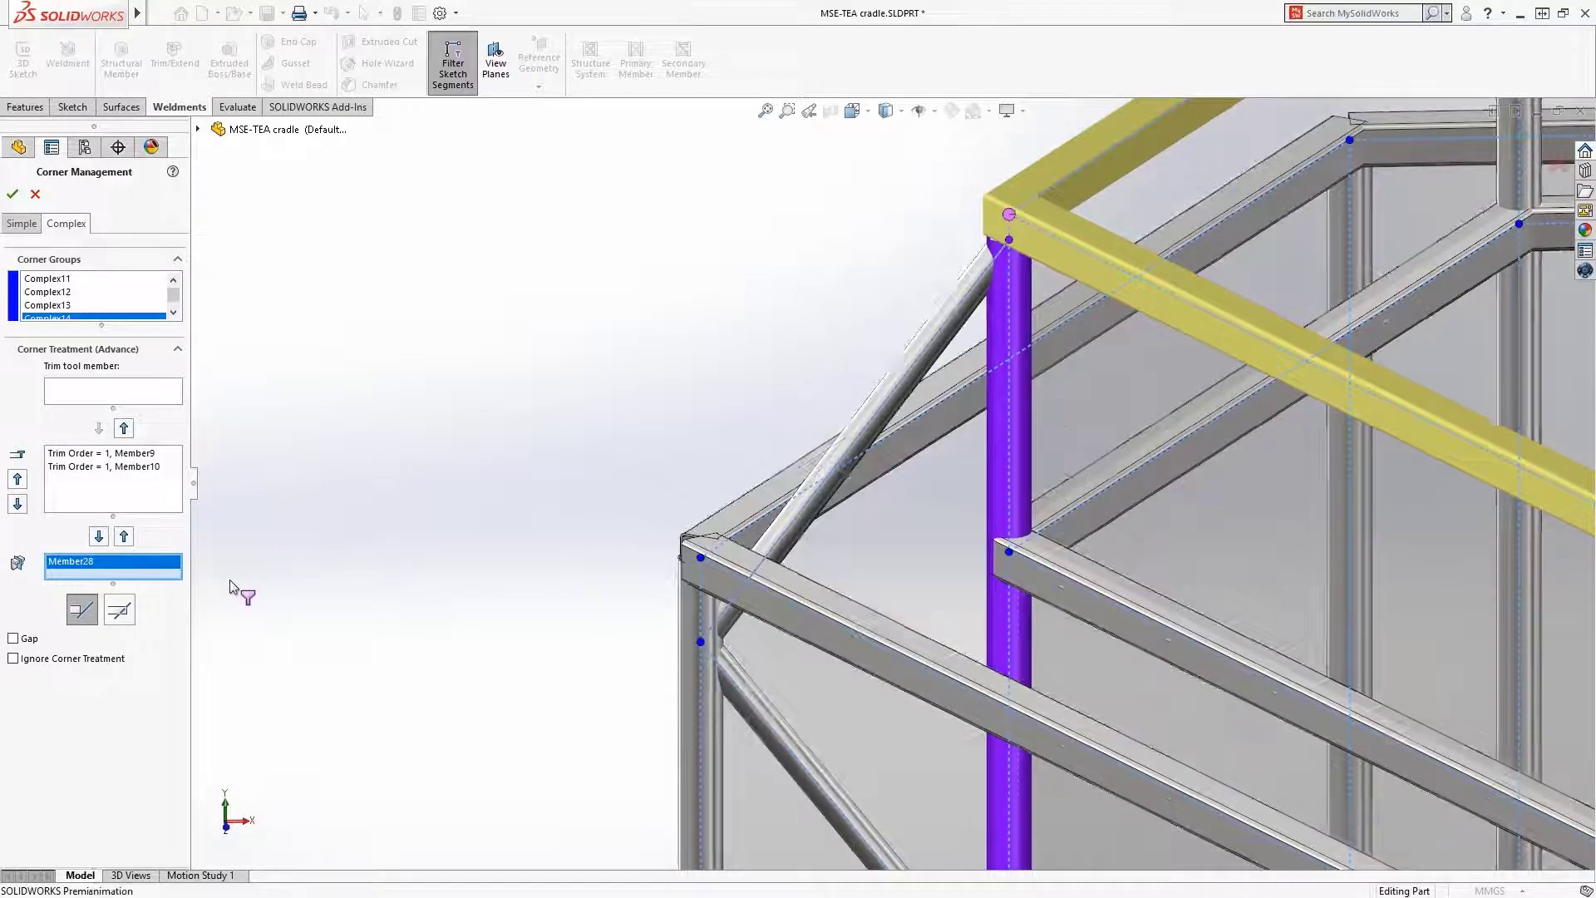
pyautogui.press('f')
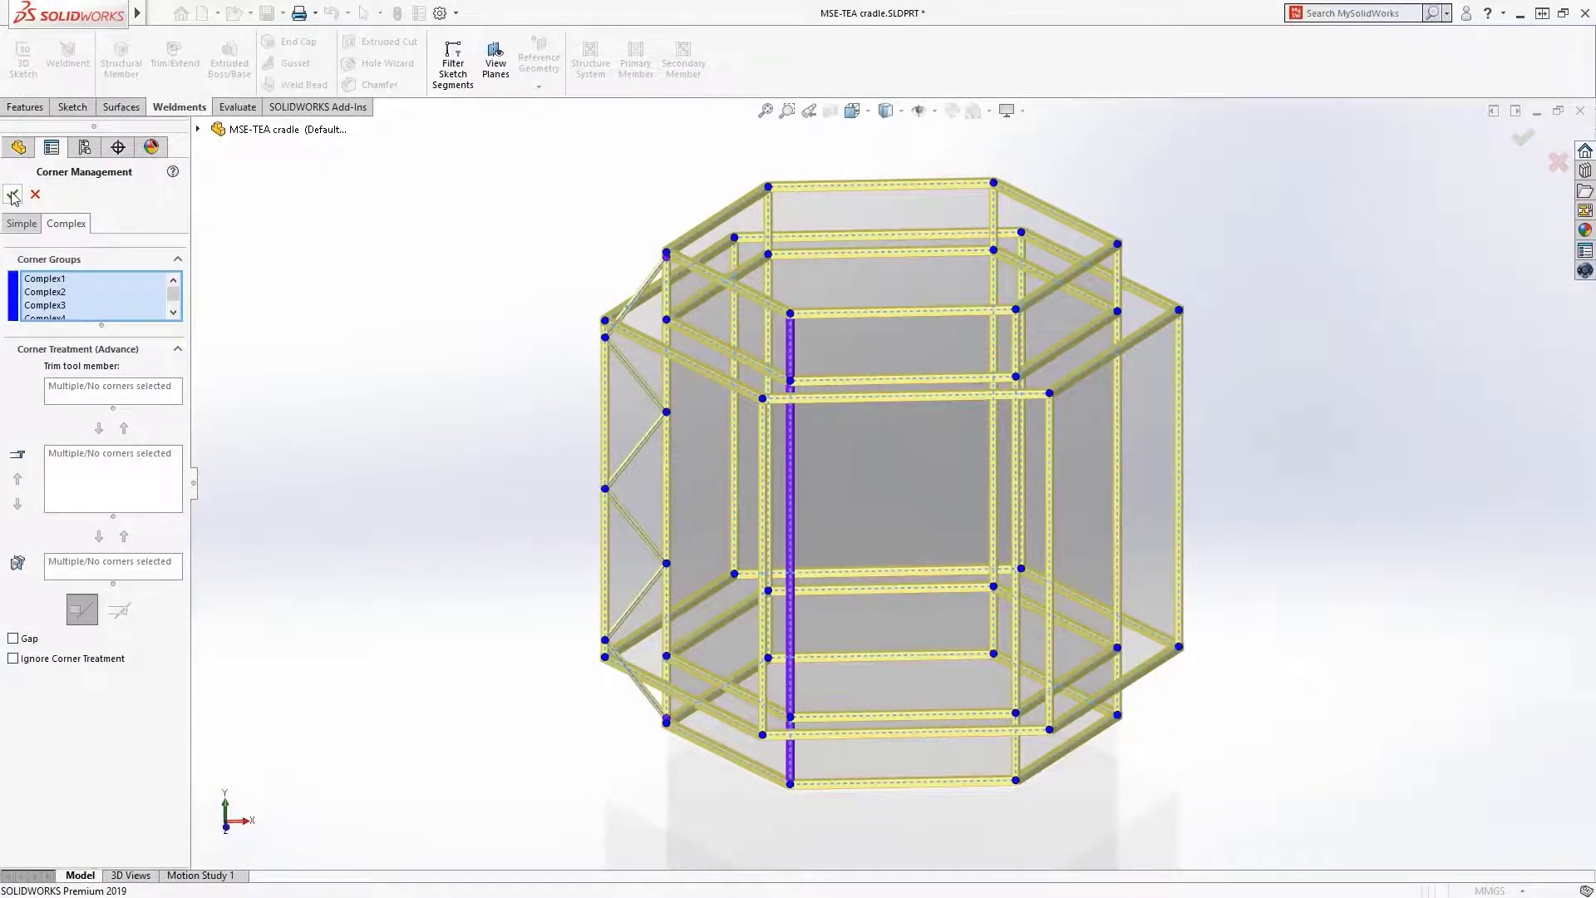
pyautogui.click(12, 196)
# Hide the surface bodies and set up a circular pattern of bodies about Axis1 with 6 equally spaced instances over 360 degrees.
pyautogui.click(60, 232)
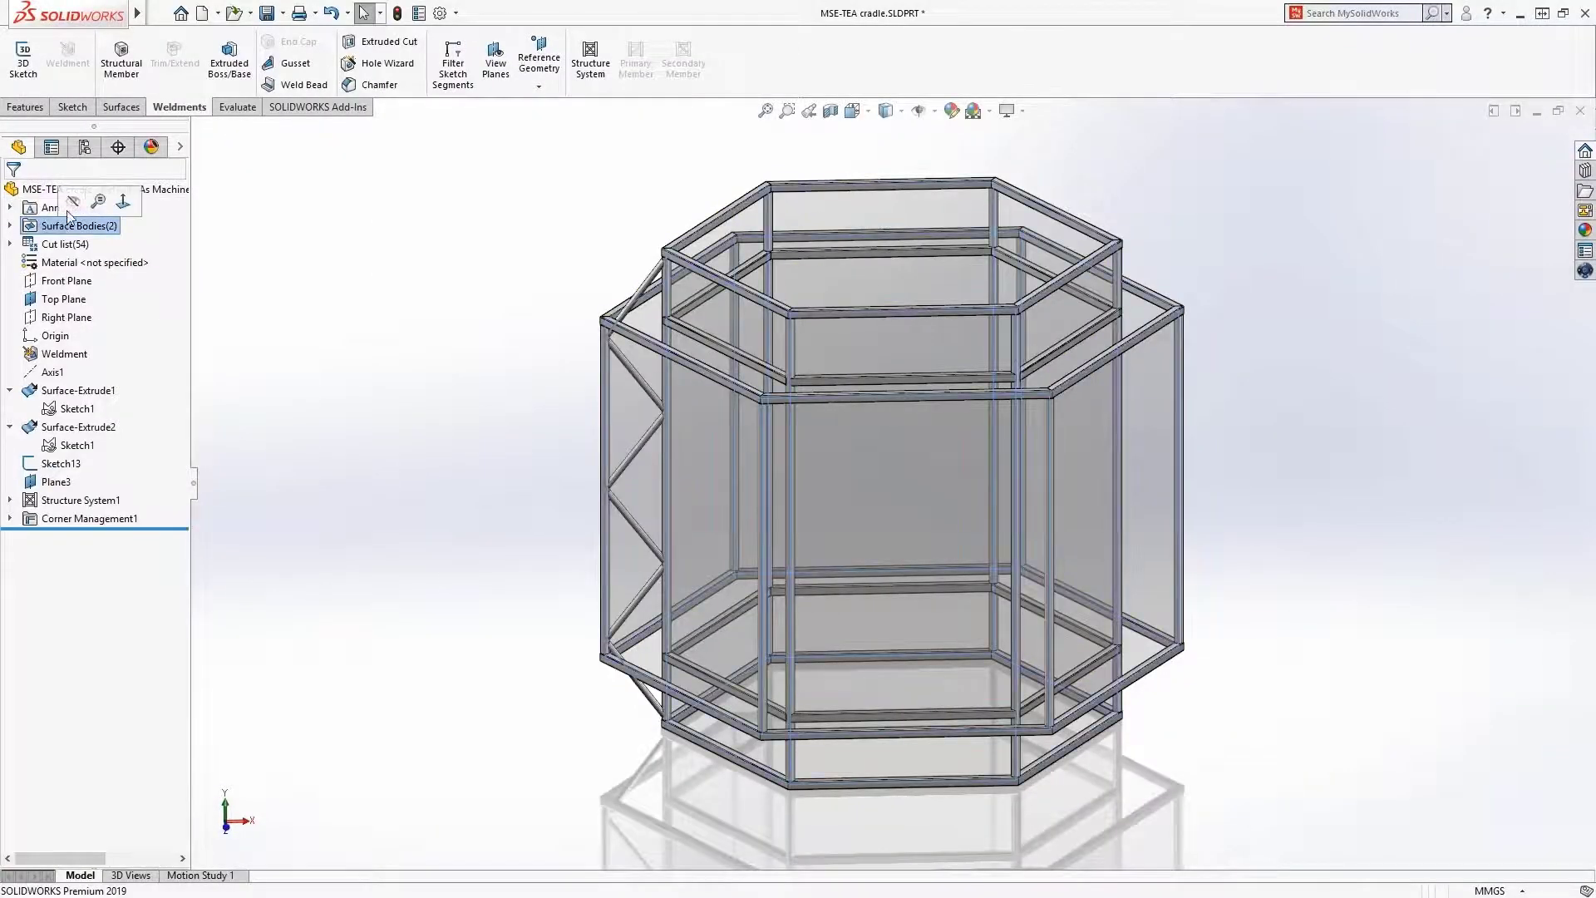
pyautogui.click(73, 203)
pyautogui.click(62, 375)
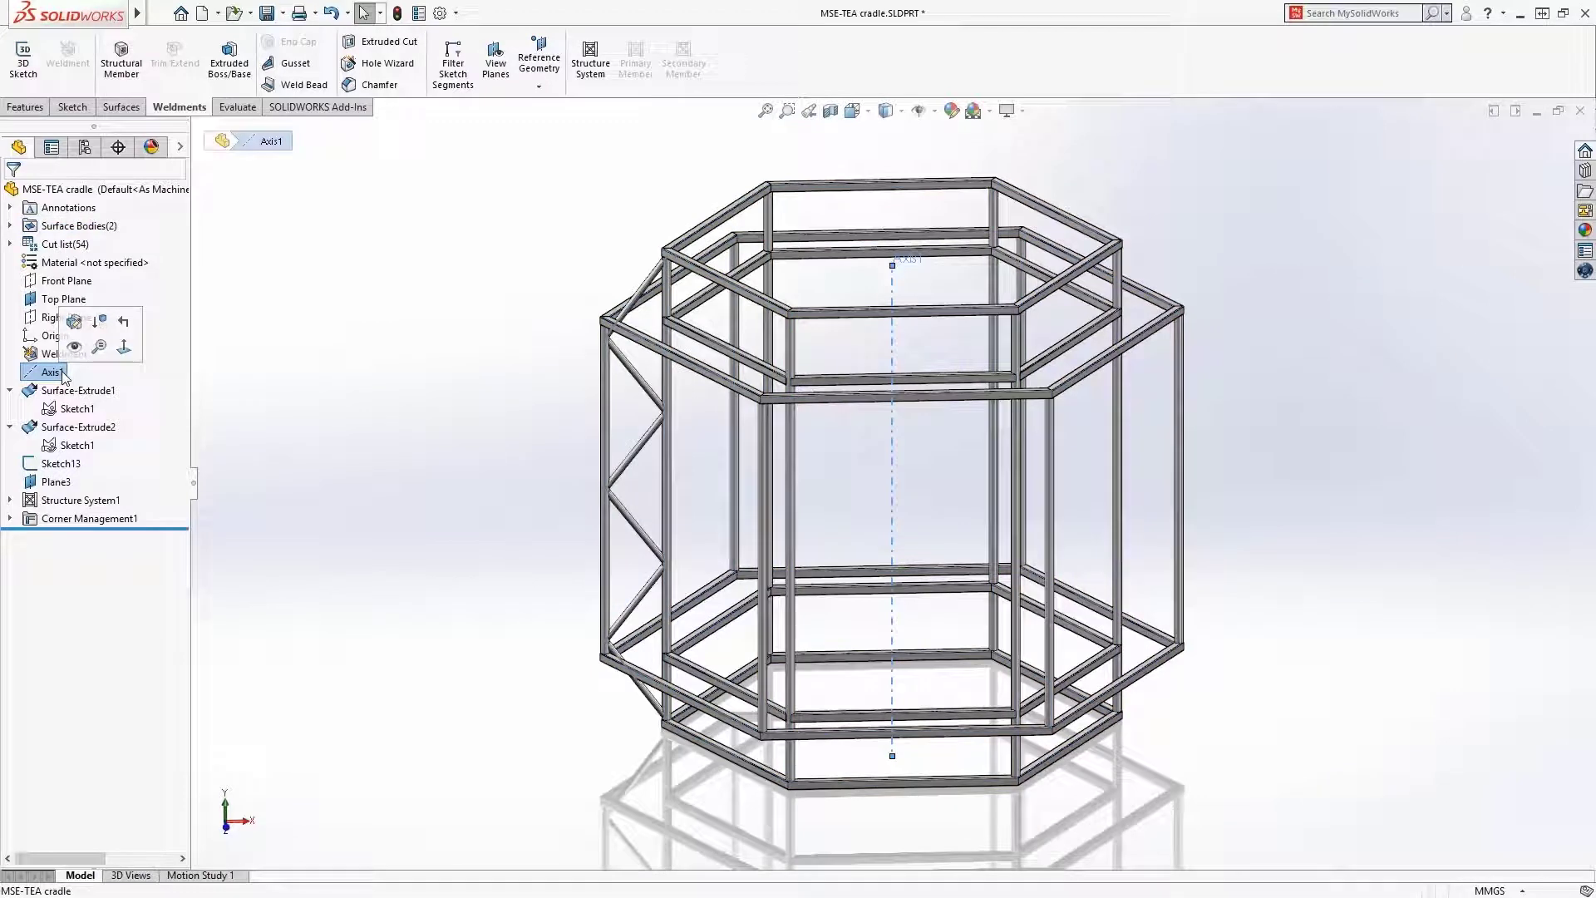
pyautogui.click(120, 427)
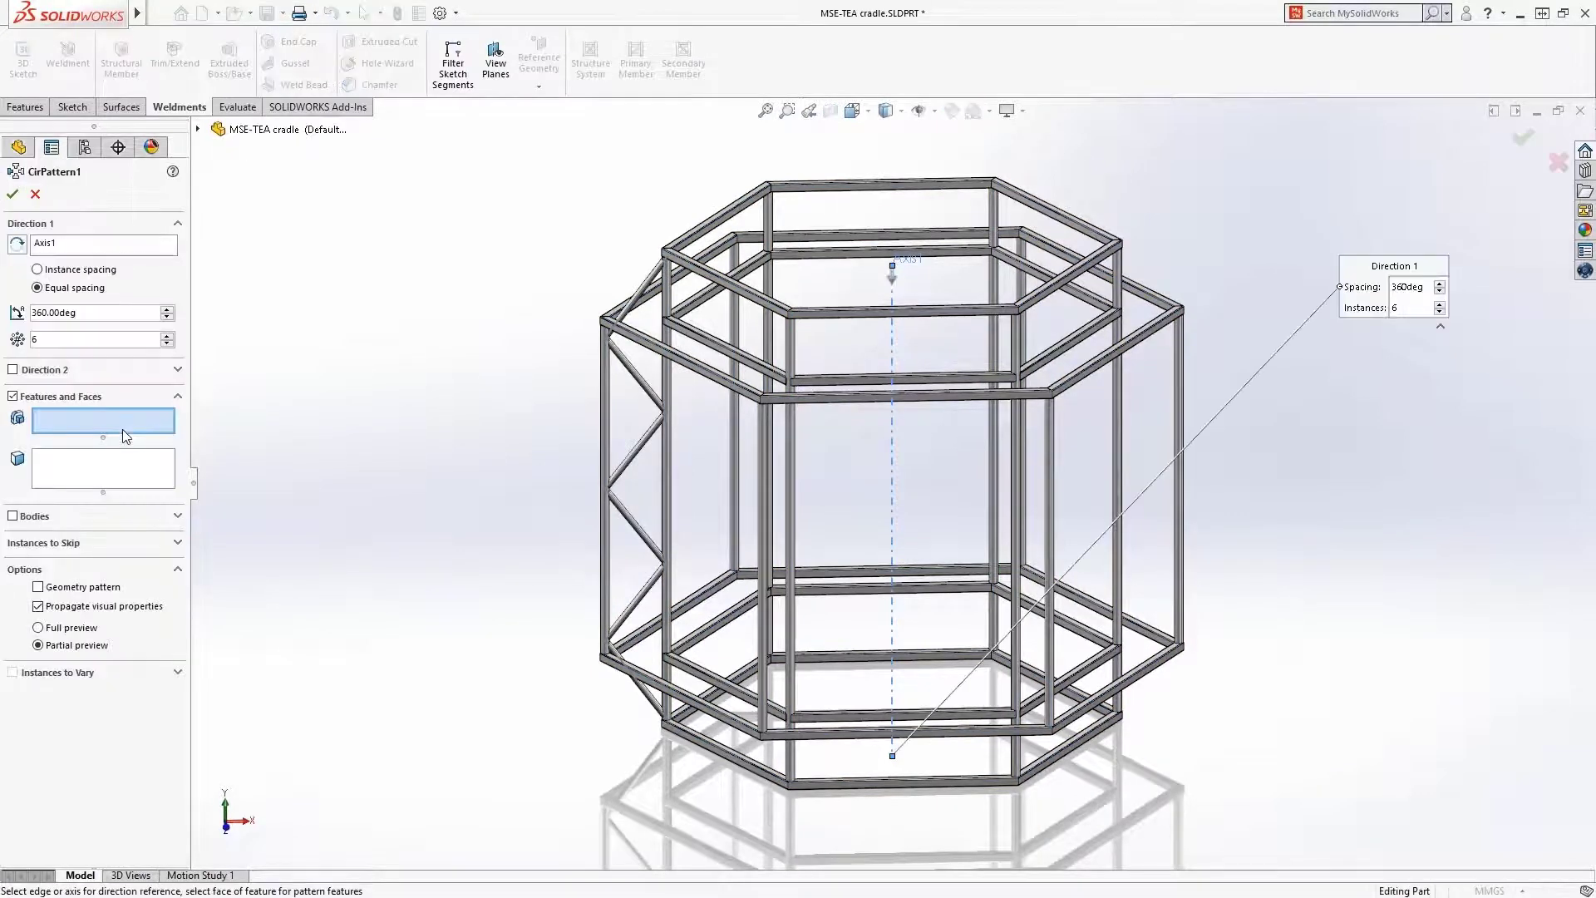
pyautogui.click(14, 517)
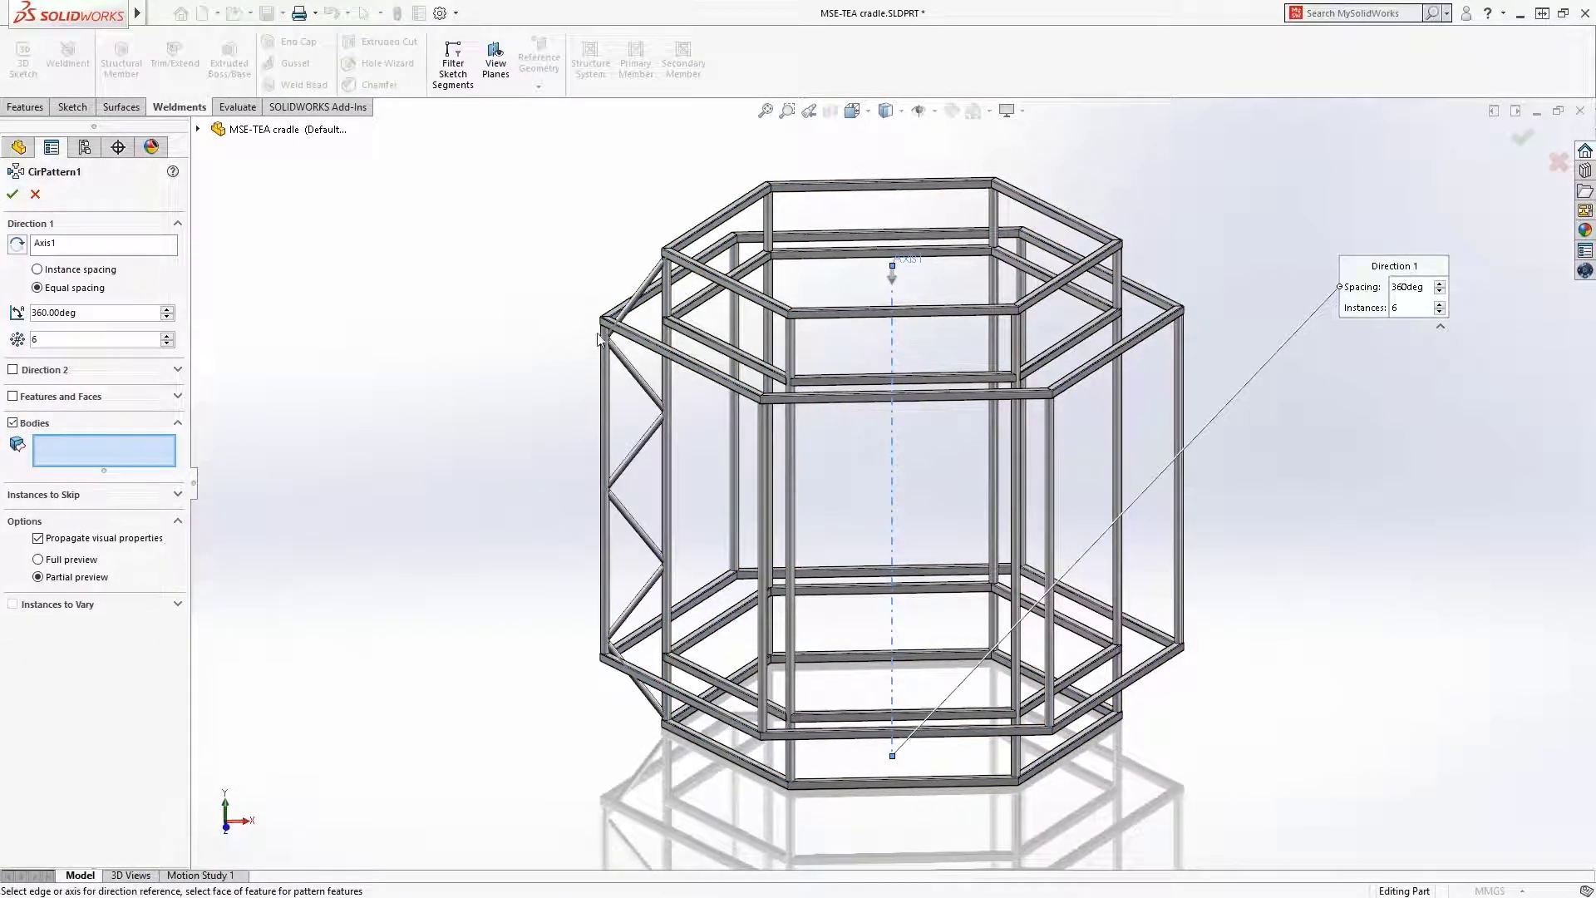
# Choose all the zigzag bracing members as the bodies to pattern and create the circular pattern around the frame.
pyautogui.click(634, 462)
pyautogui.click(634, 524)
pyautogui.click(639, 605)
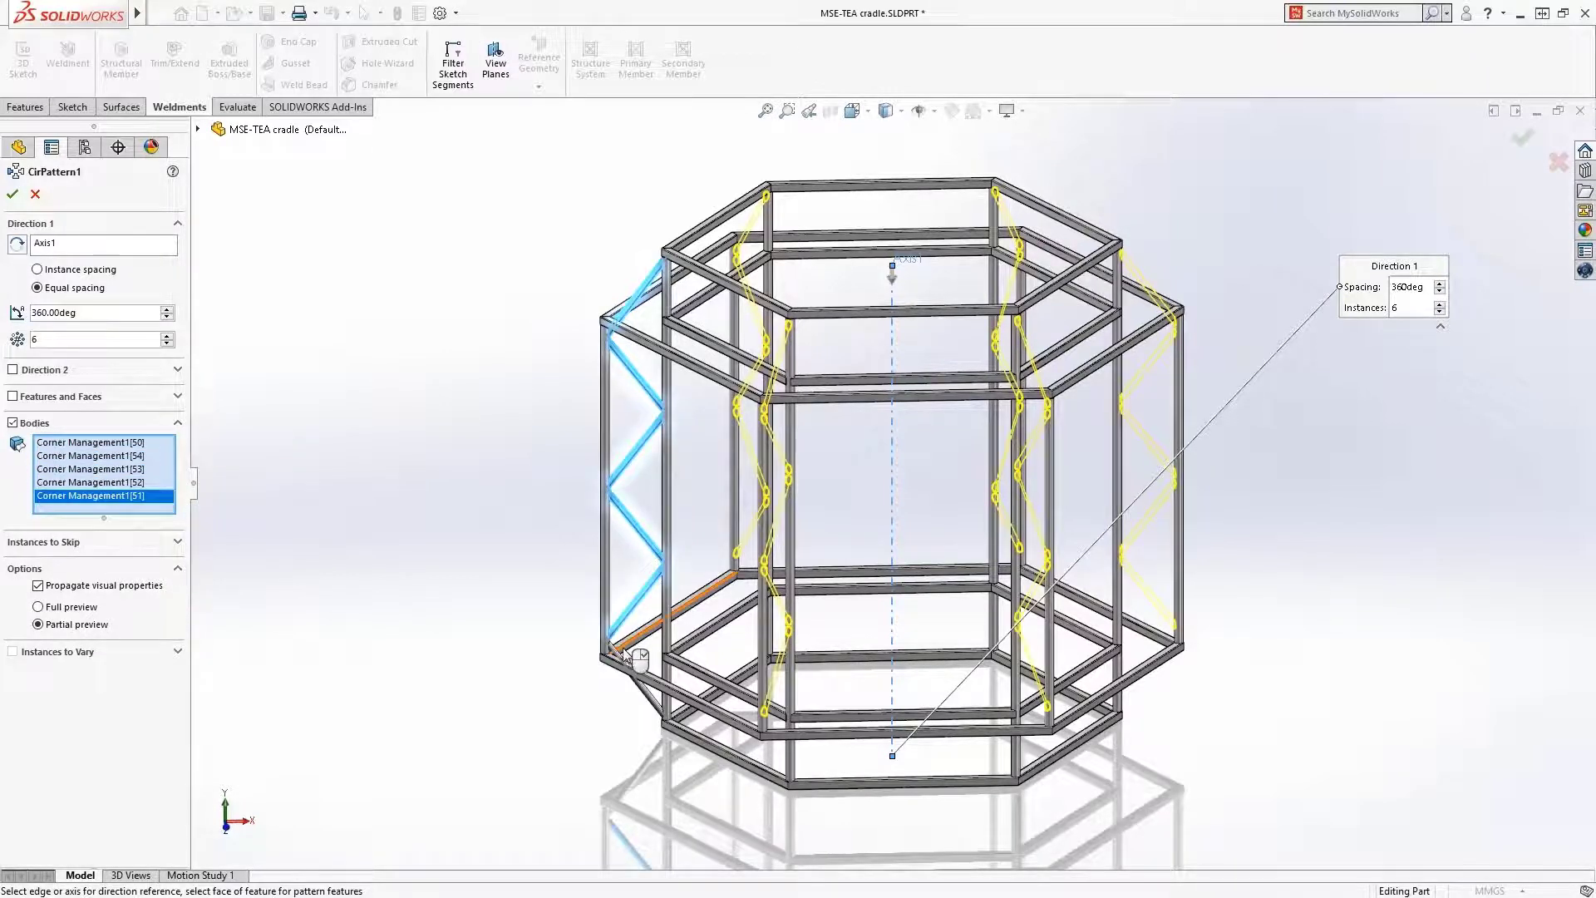
pyautogui.click(651, 703)
pyautogui.rightClick(650, 700)
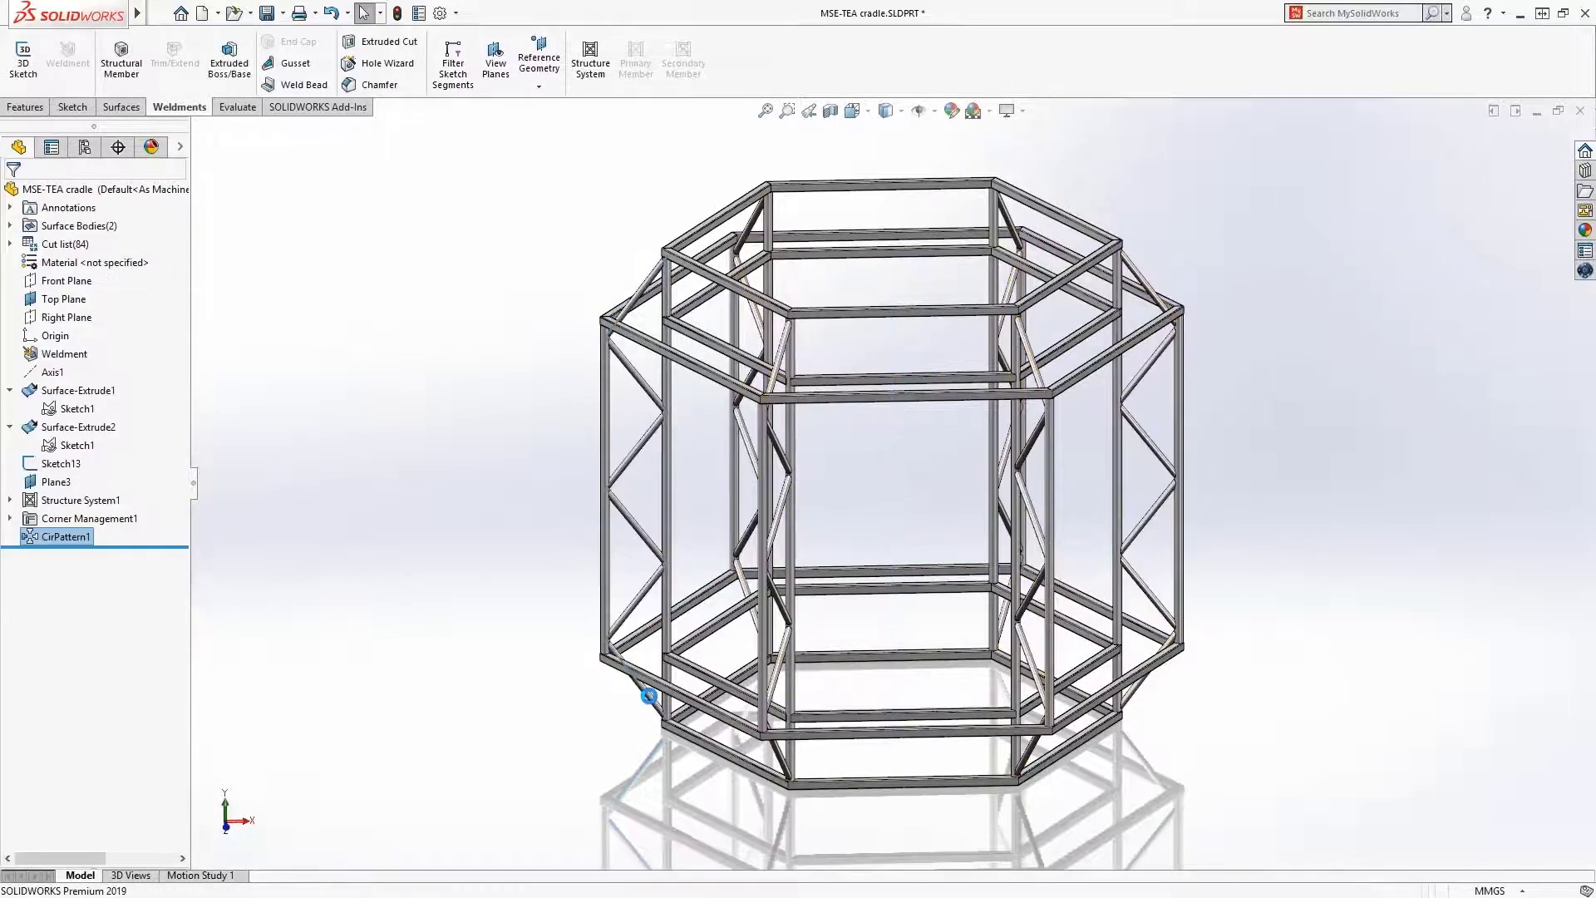
pyautogui.moveTo(863, 599); pyautogui.dragTo(342, 570, button='middle')
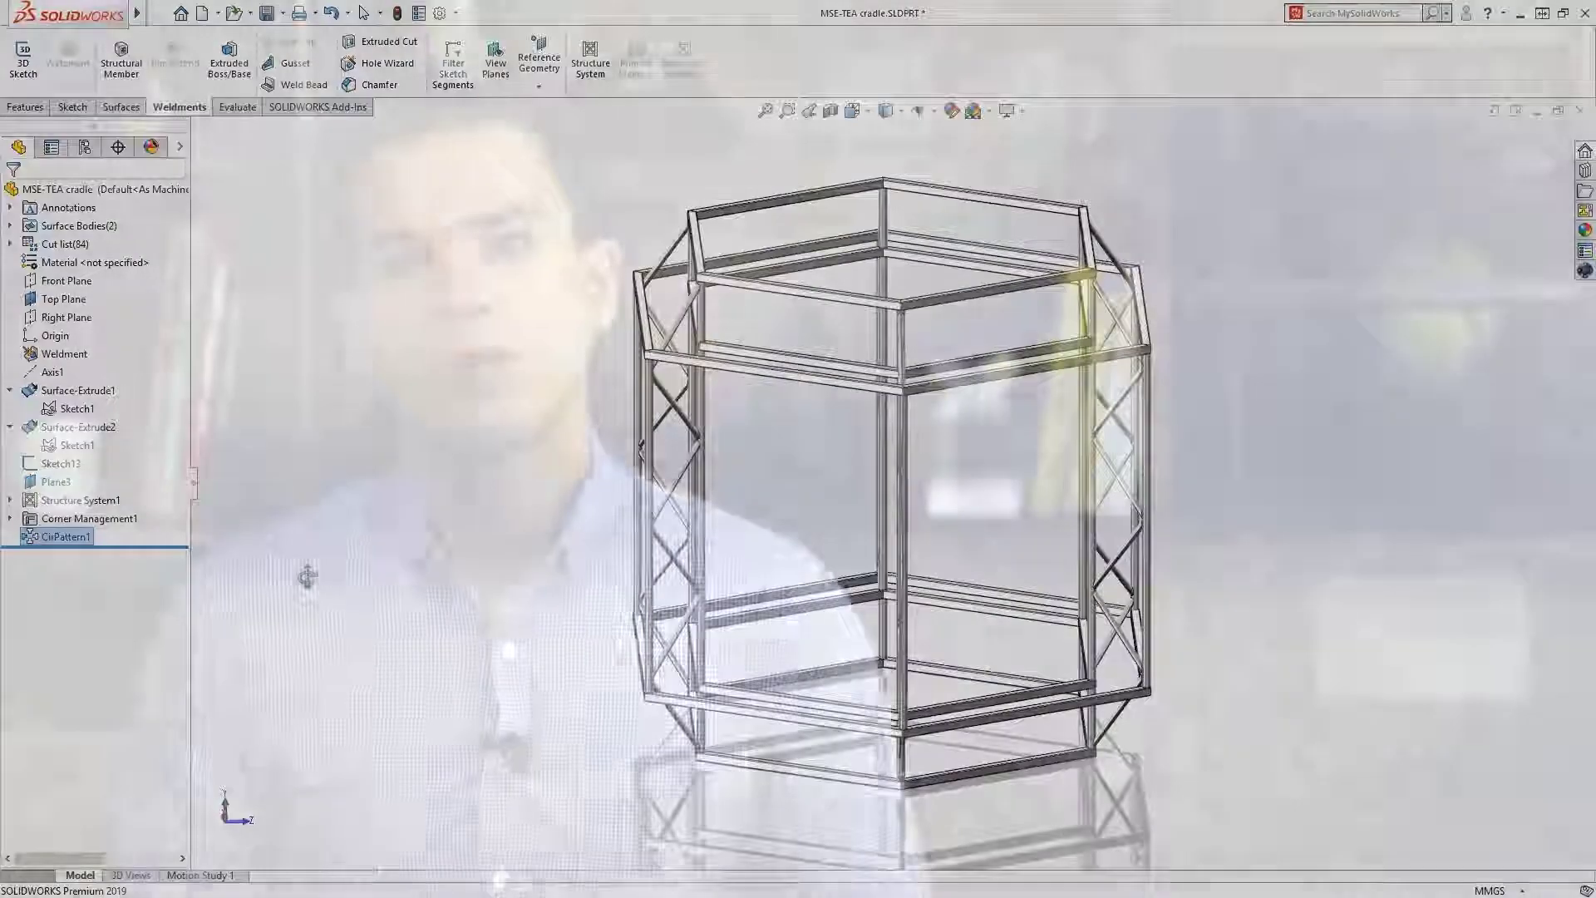